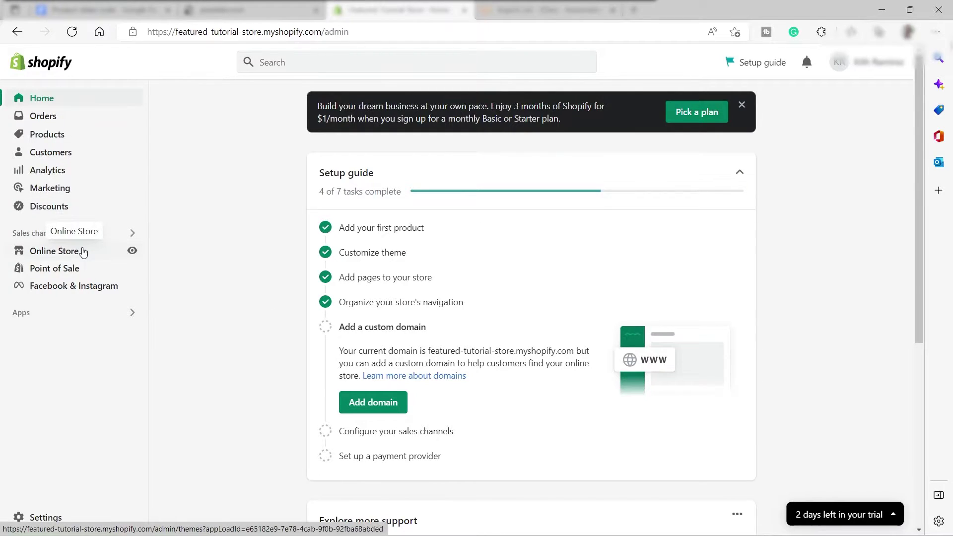
- Preview the password-protected storefront's header menu, then close it and return to the Themes page
{"action": "left_click", "coordinate": [83, 252]}
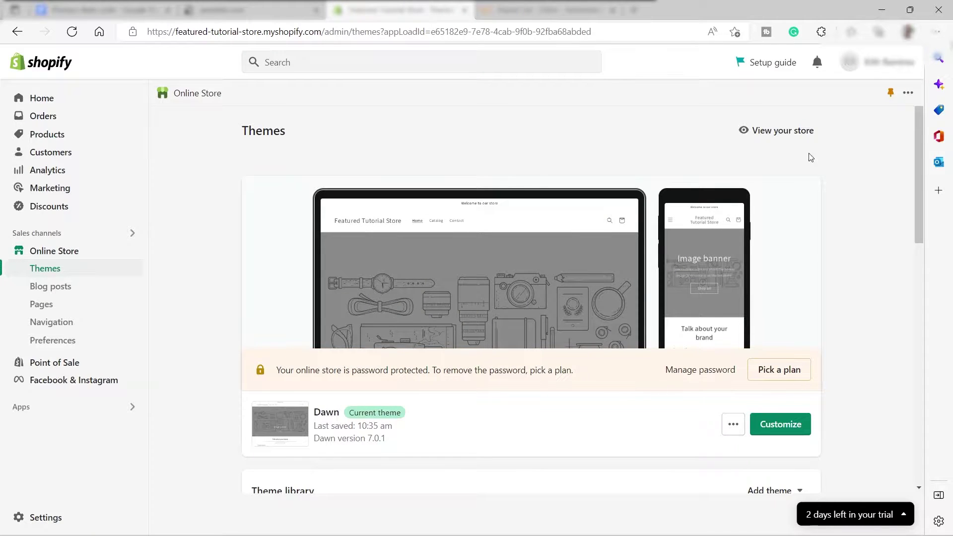
{"action": "left_click", "coordinate": [772, 133]}
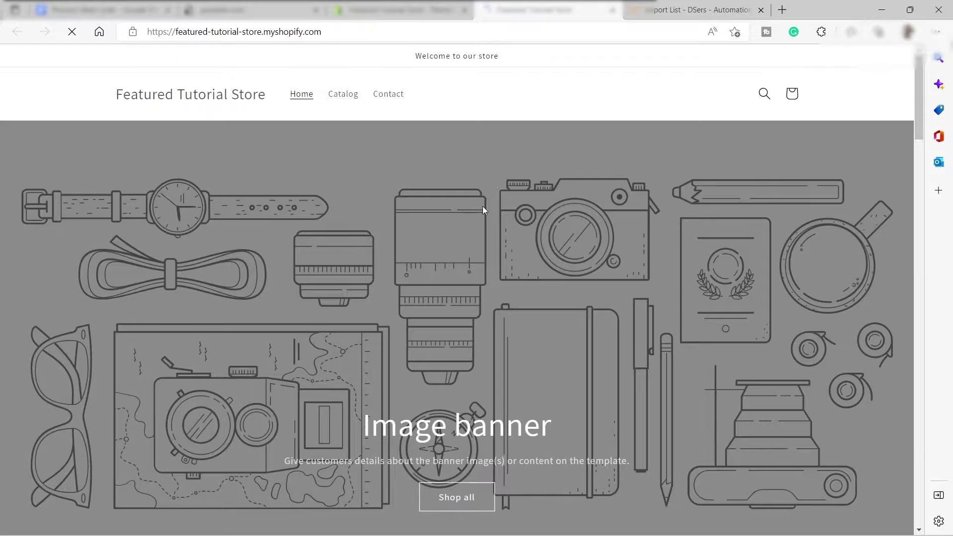
{"action": "scroll", "coordinate": [426, 234], "scroll_direction": "down", "scroll_amount": 8}
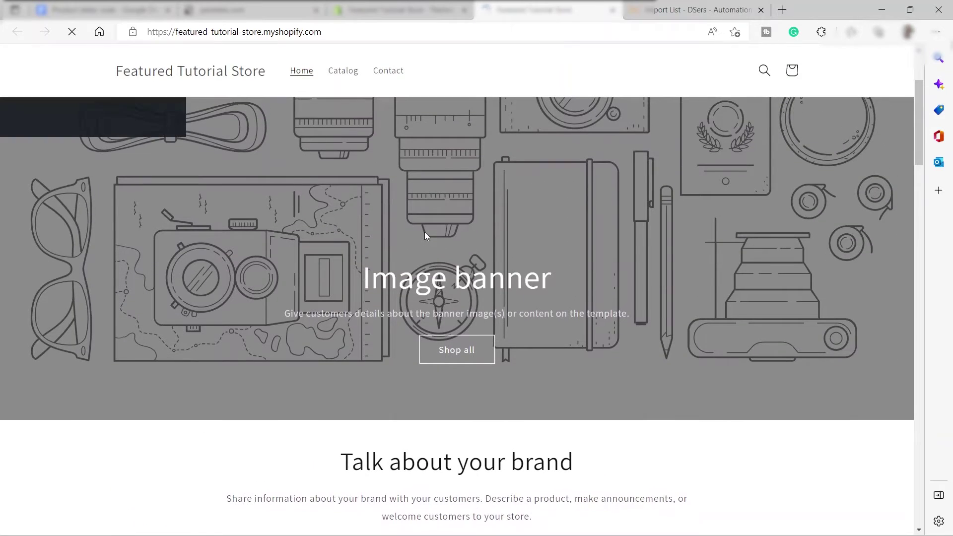
{"action": "scroll", "coordinate": [202, 386], "scroll_direction": "down", "scroll_amount": 7}
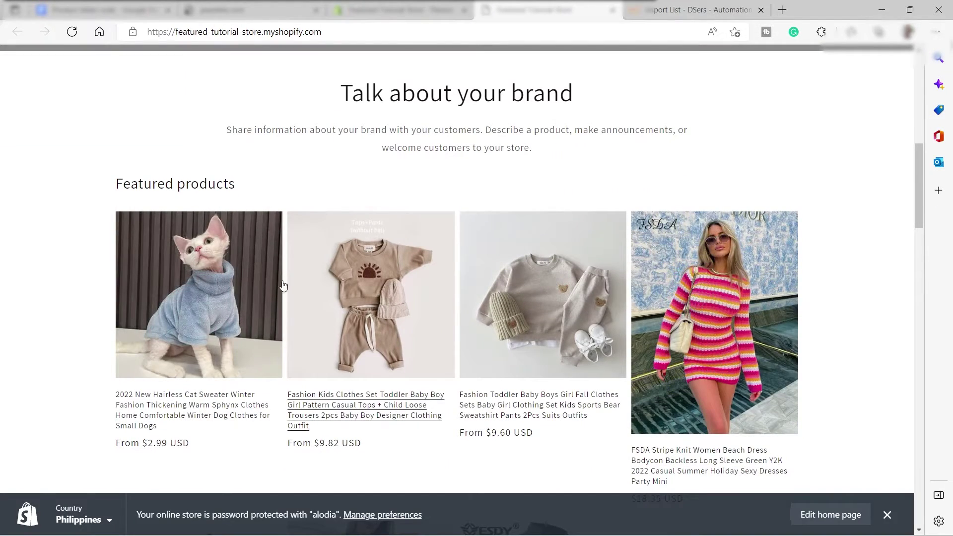
{"action": "scroll", "coordinate": [284, 286], "scroll_direction": "up", "scroll_amount": 6}
{"action": "scroll", "coordinate": [286, 285], "scroll_direction": "up", "scroll_amount": 5}
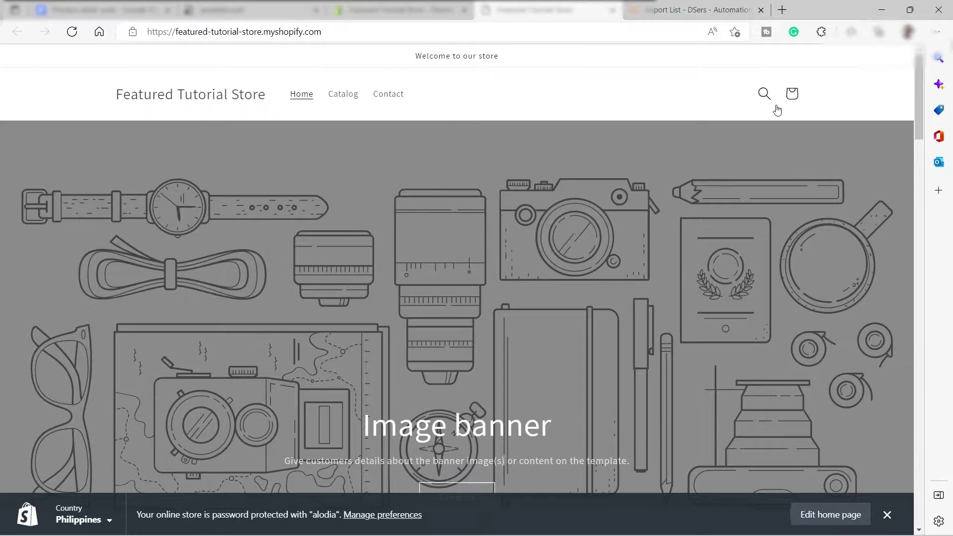
{"action": "left_click", "coordinate": [887, 513]}
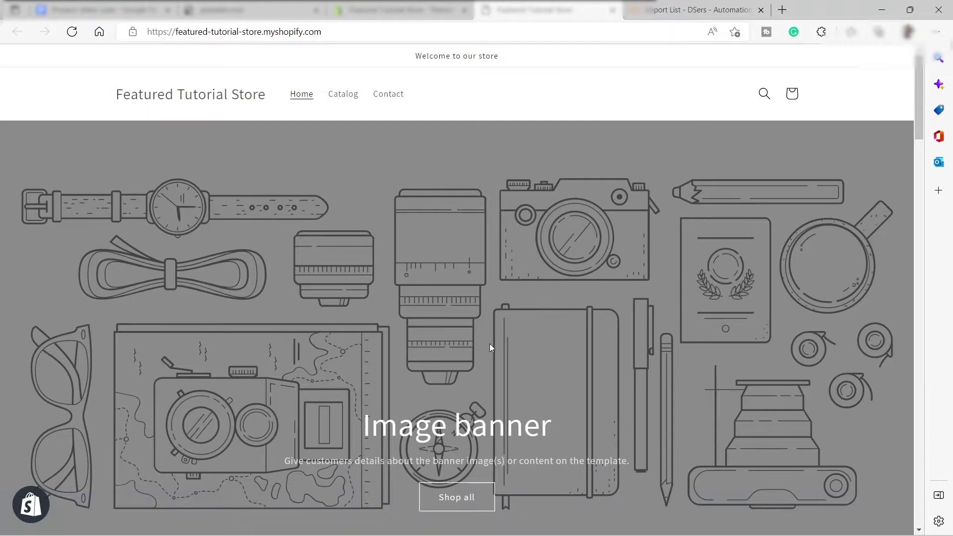
{"action": "scroll", "coordinate": [406, 213], "scroll_direction": "down", "scroll_amount": 4}
{"action": "key", "text": "ctrl+w"}
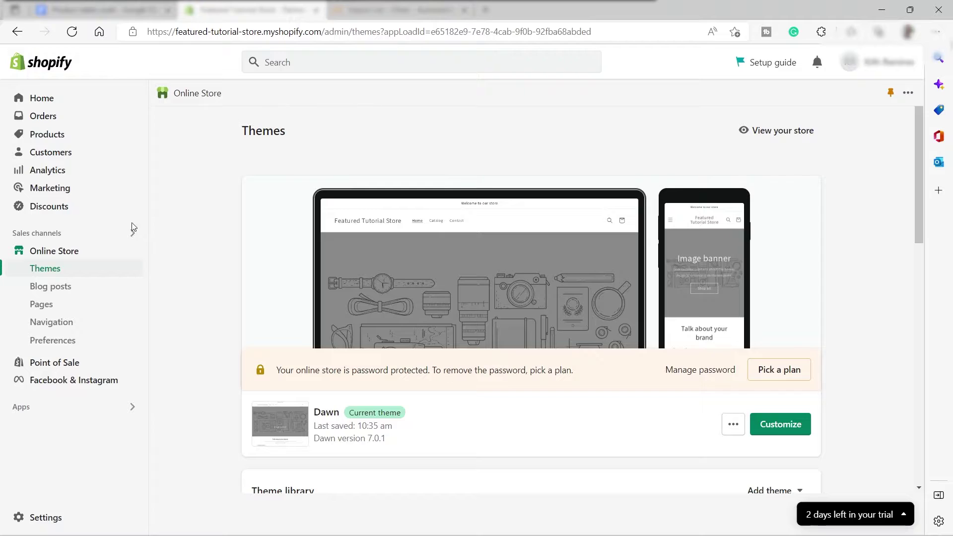
- Open the Main menu from Navigation, showing its Home, Catalog and Contact items
{"action": "left_click", "coordinate": [45, 327]}
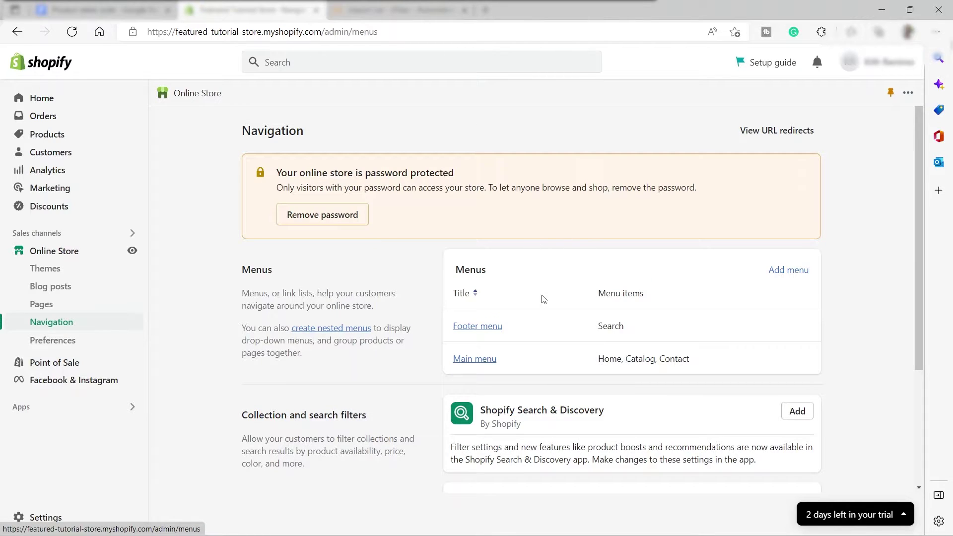
{"action": "left_click", "coordinate": [477, 289]}
{"action": "scroll", "coordinate": [519, 269], "scroll_direction": "down", "scroll_amount": 1}
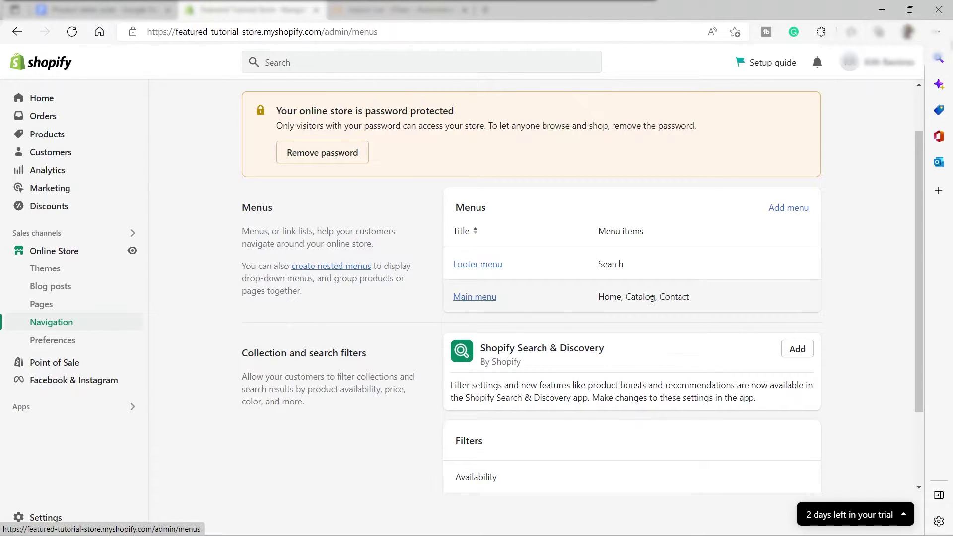
{"action": "left_click", "coordinate": [486, 298]}
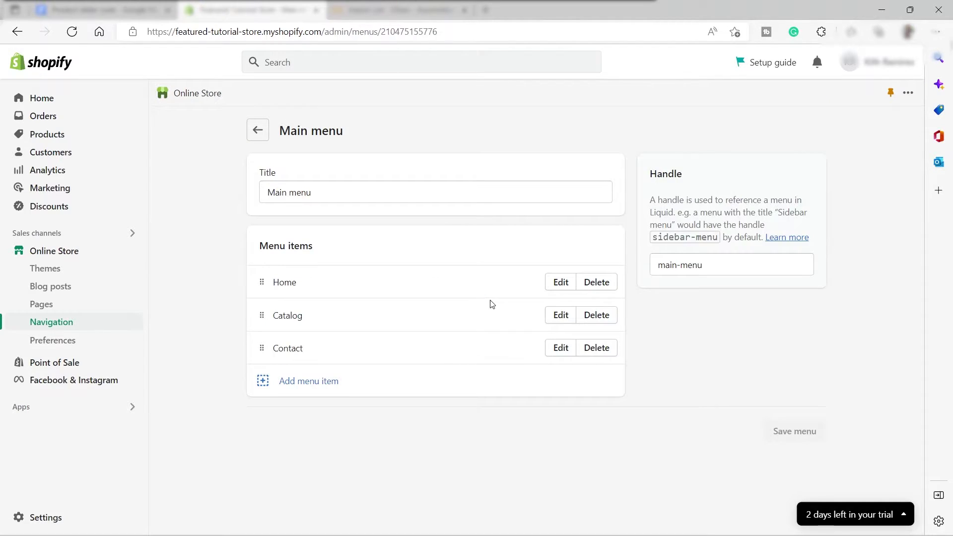
- Add a 'Product Categories' menu item linked to the Home page and move it above Contact
{"action": "left_click", "coordinate": [295, 388]}
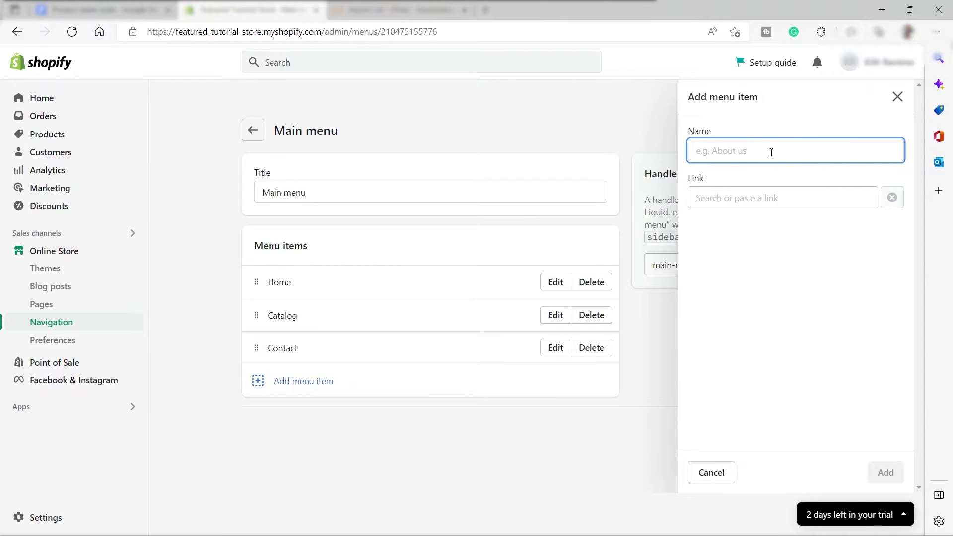
{"action": "type", "text": "Pro"}
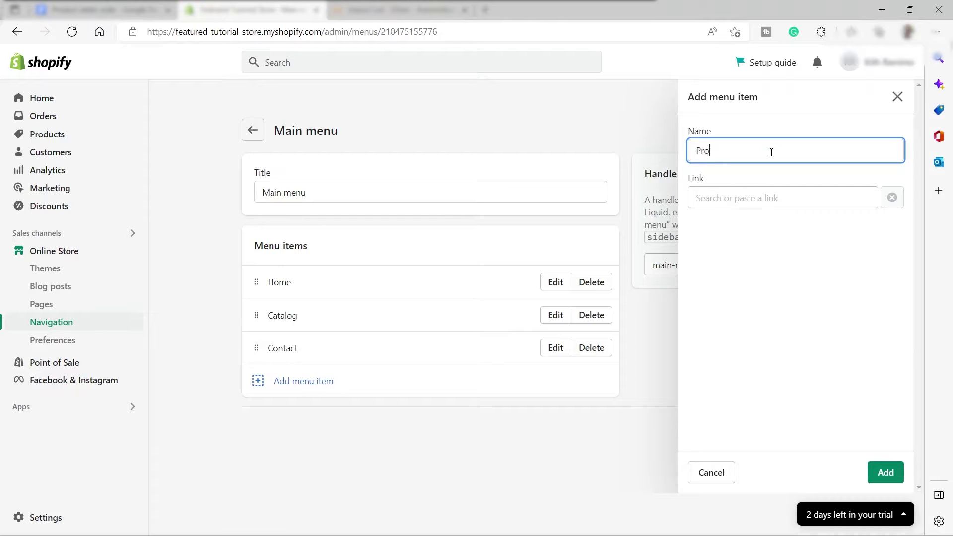
{"action": "type", "text": "duct Categories"}
{"action": "left_click", "coordinate": [748, 202]}
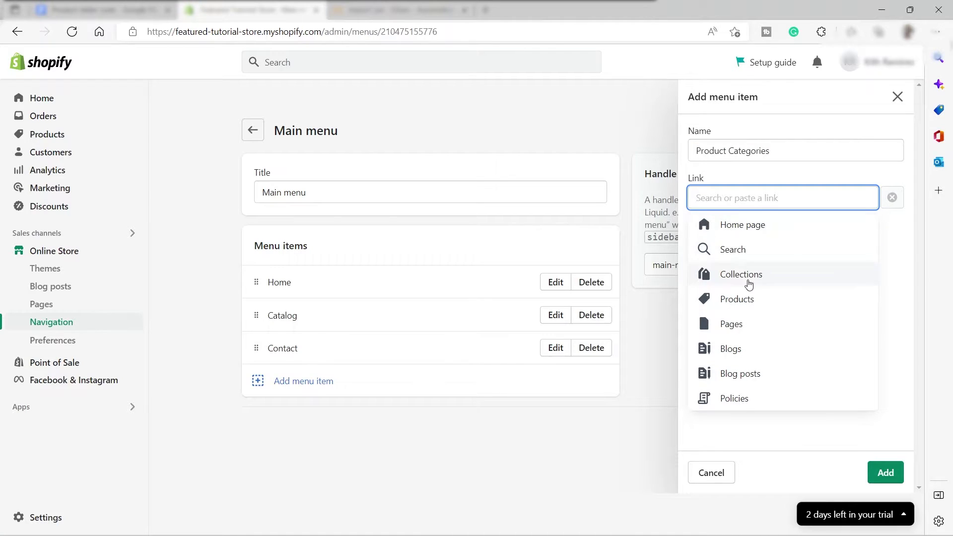
{"action": "left_click", "coordinate": [743, 228]}
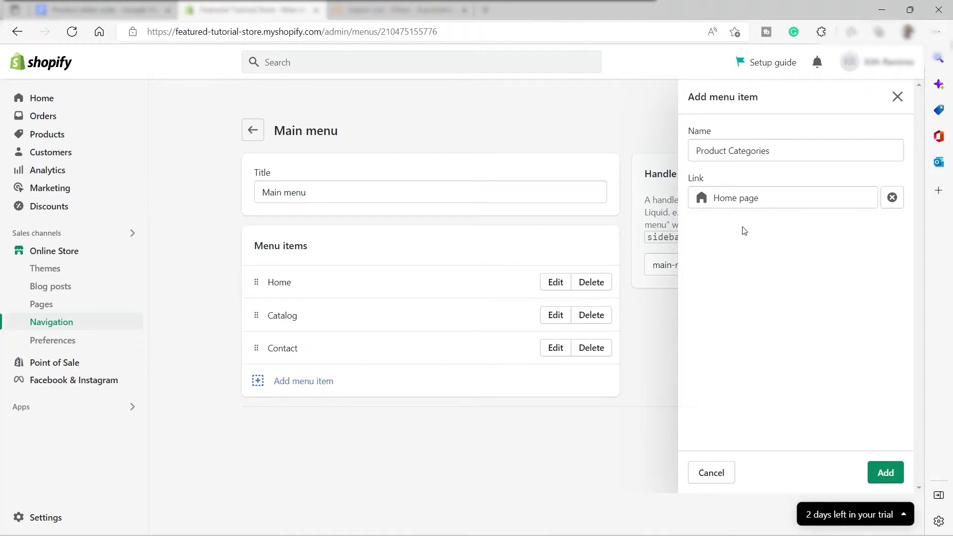
{"action": "left_click", "coordinate": [875, 470]}
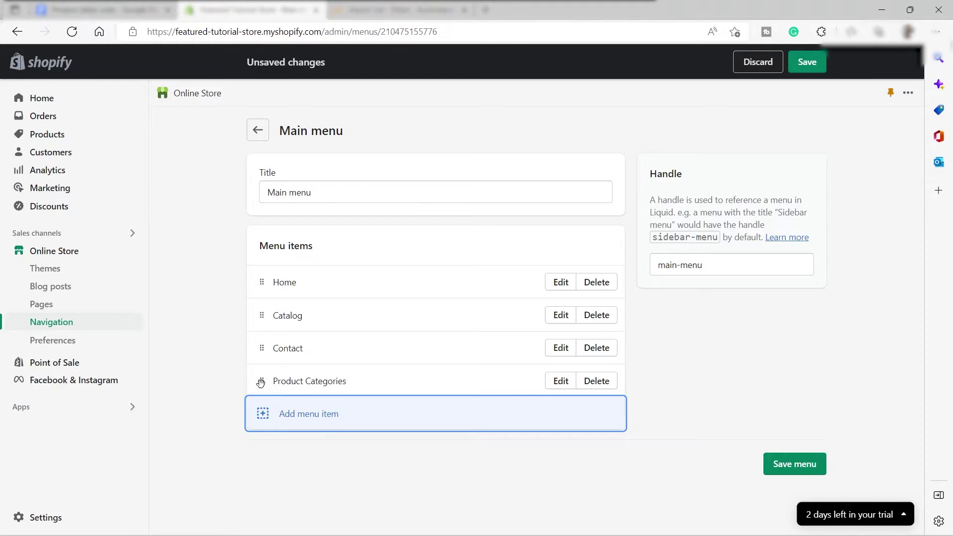
{"action": "left_click_drag", "start_coordinate": [264, 381], "coordinate": [256, 356]}
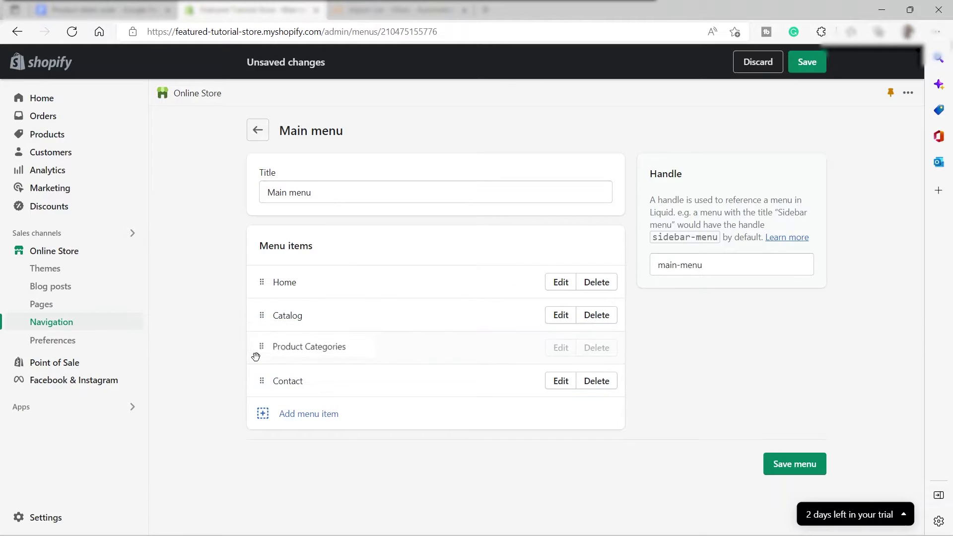
- Add a 'Clothing' menu item linked to the Home page and nest it under Product Categories
{"action": "left_click", "coordinate": [268, 421]}
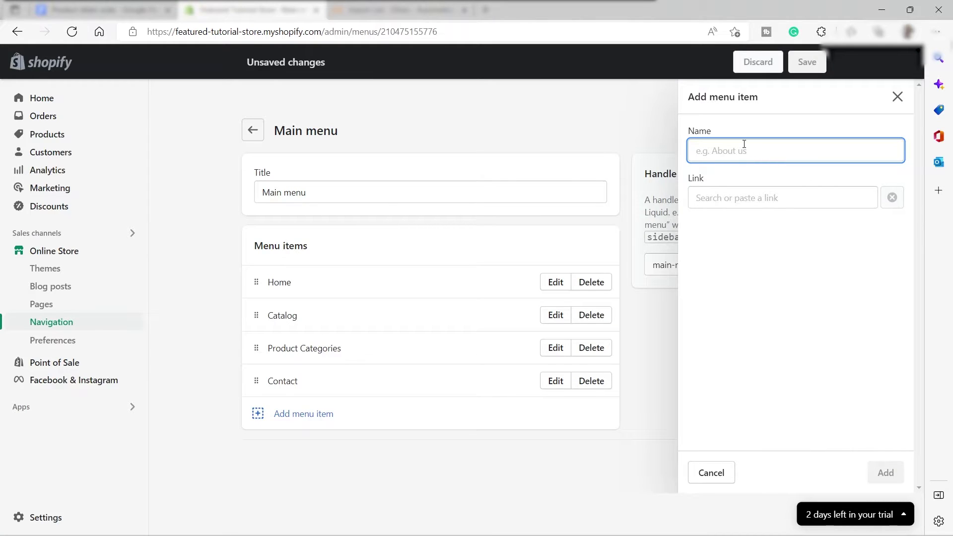
{"action": "type", "text": "Clot"}
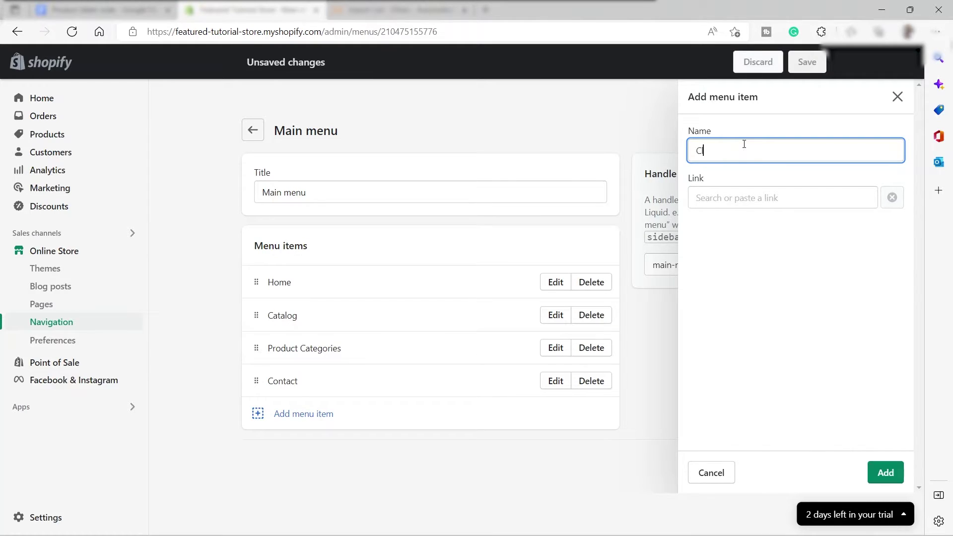
{"action": "type", "text": "hing"}
{"action": "left_click", "coordinate": [888, 470]}
{"action": "left_click", "coordinate": [746, 197]}
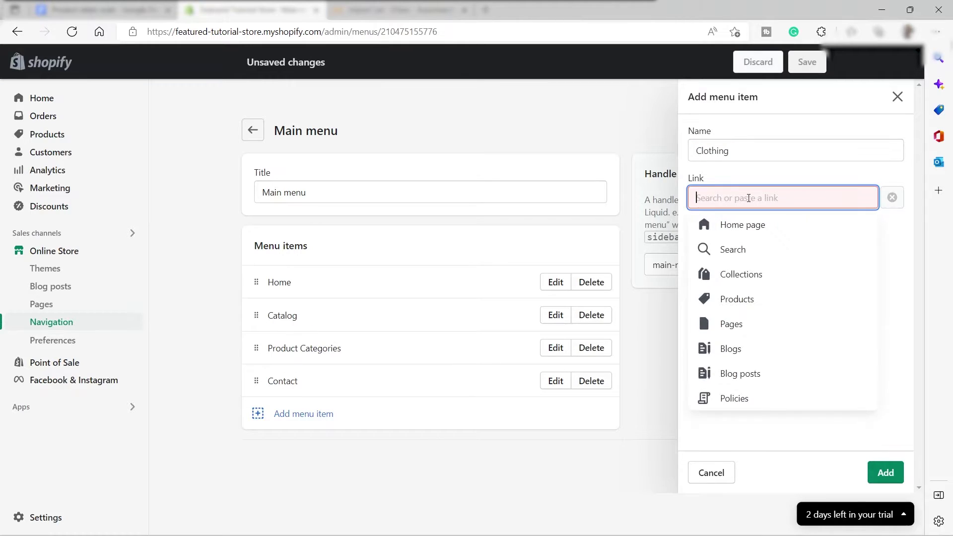
{"action": "left_click", "coordinate": [750, 232]}
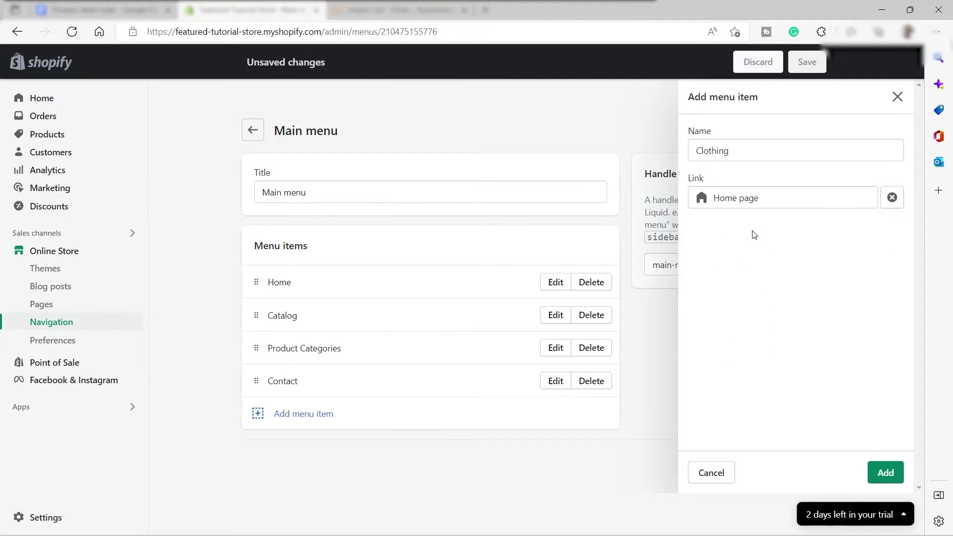
{"action": "left_click", "coordinate": [888, 474]}
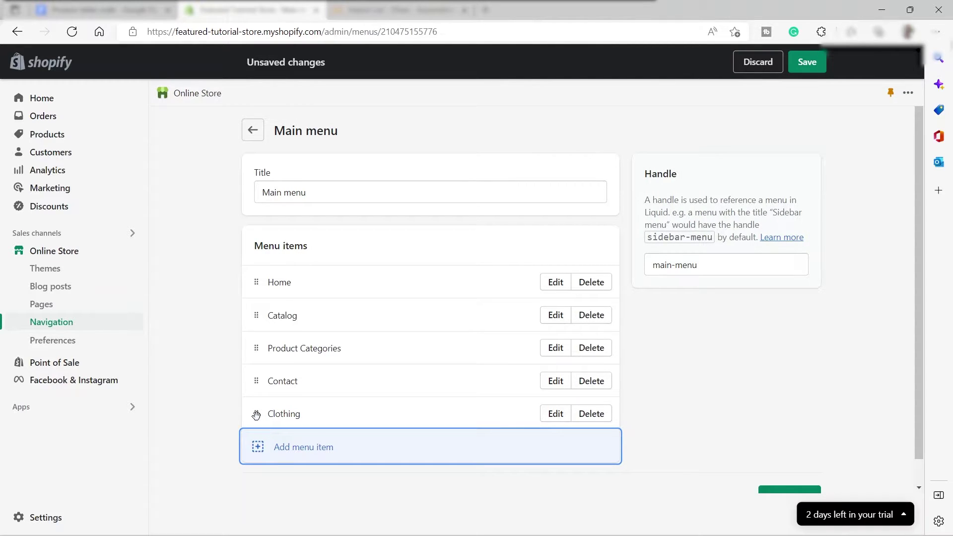
{"action": "left_click_drag", "start_coordinate": [256, 415], "coordinate": [264, 383]}
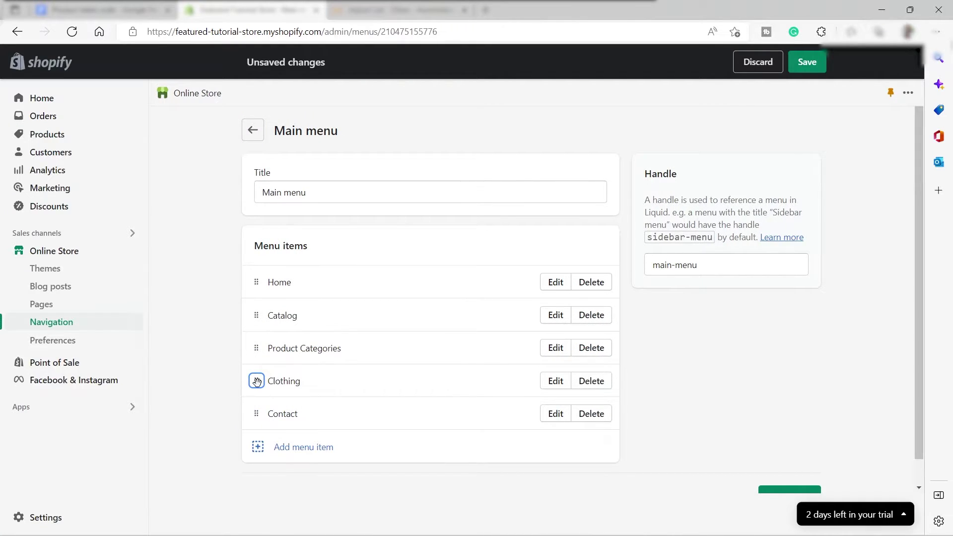
{"action": "left_click_drag", "start_coordinate": [256, 381], "coordinate": [313, 380]}
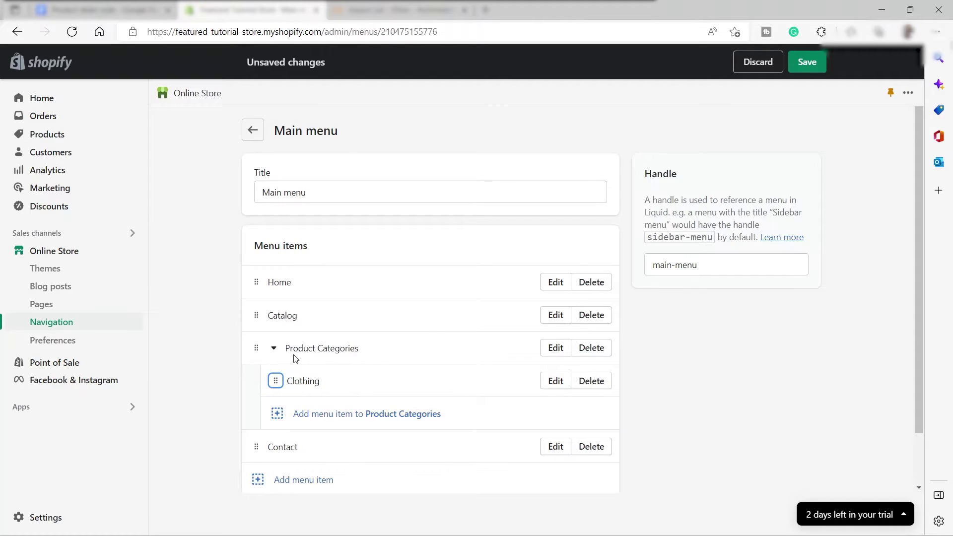
- Add a 'Footwear' item linked to the Home page under Product Categories
{"action": "left_click", "coordinate": [276, 419]}
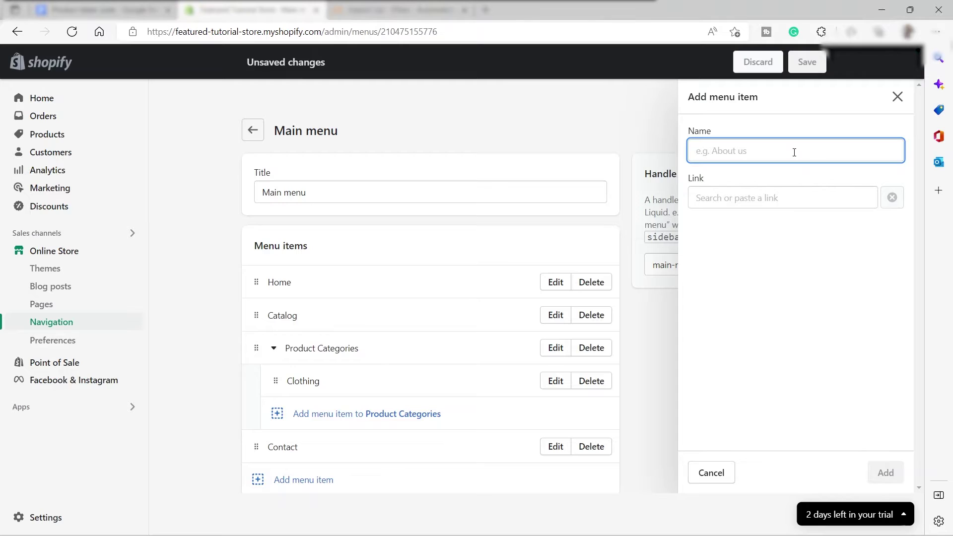
{"action": "type", "text": "Foor"}
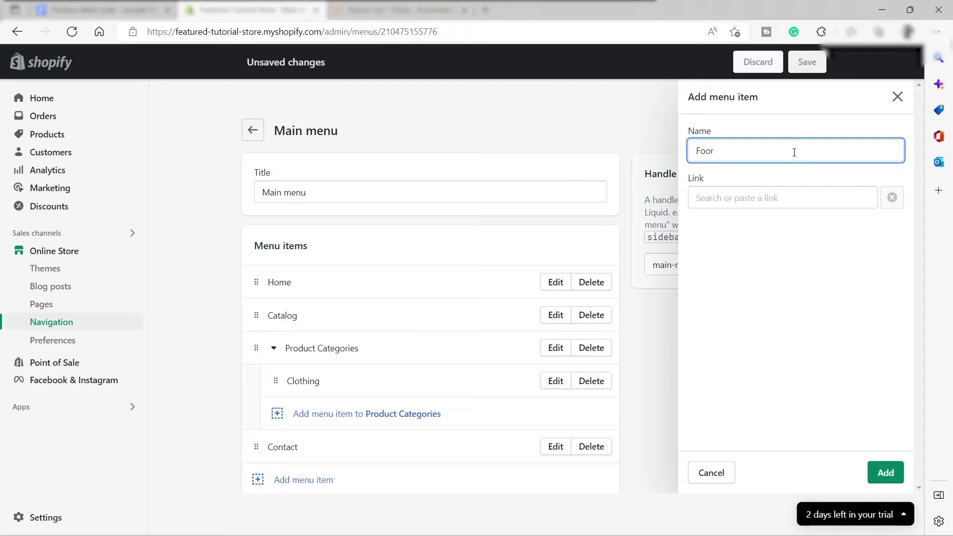
{"action": "key", "text": "BackSpace"}
{"action": "type", "text": "twe"}
{"action": "type", "text": "afr"}
{"action": "key", "text": "BackSpace"}
{"action": "key", "text": "BackSpace"}
{"action": "type", "text": "r"}
{"action": "left_click", "coordinate": [897, 476]}
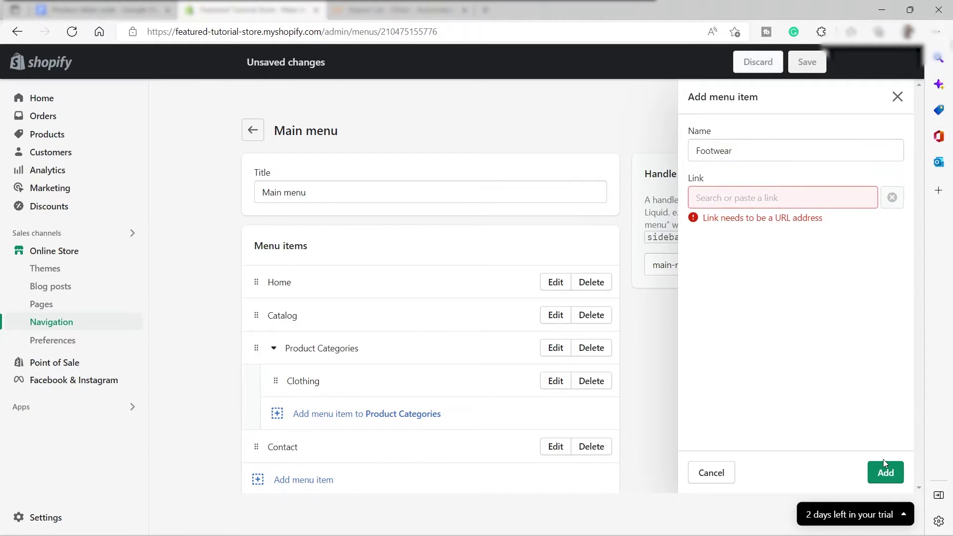
{"action": "left_click", "coordinate": [752, 199]}
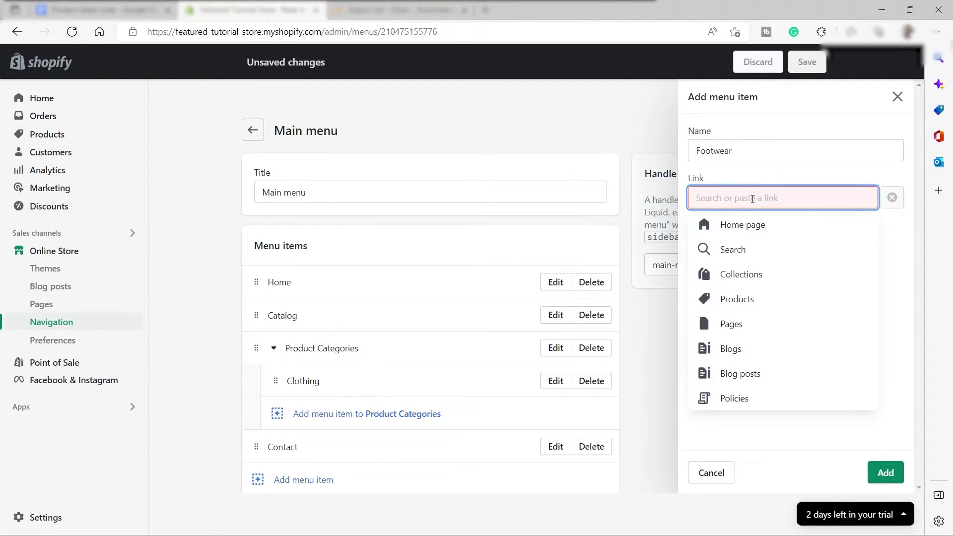
{"action": "left_click", "coordinate": [765, 229]}
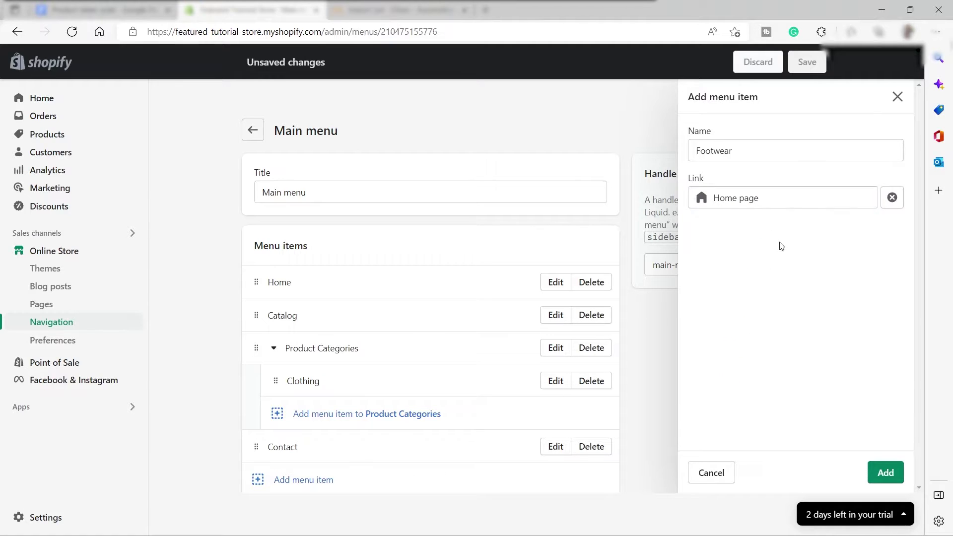
{"action": "left_click", "coordinate": [886, 473]}
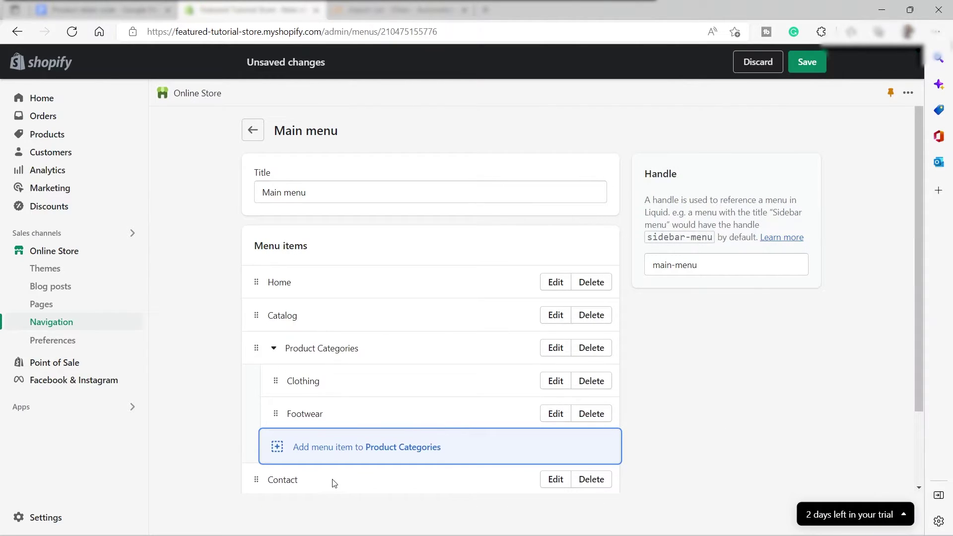
- Add an 'Appliances' item linked to the Home page under Product Categories, then save the menu
{"action": "left_click", "coordinate": [278, 462]}
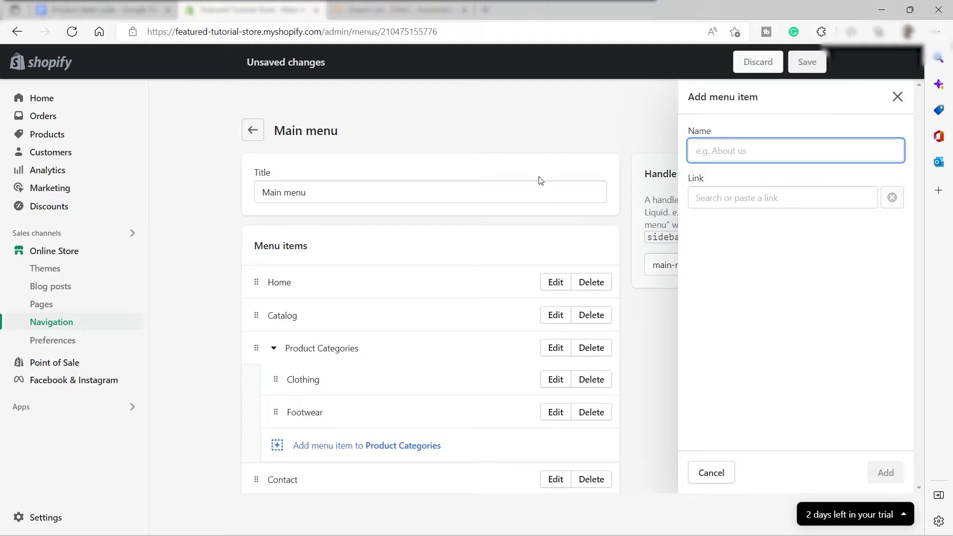
{"action": "type", "text": "A"}
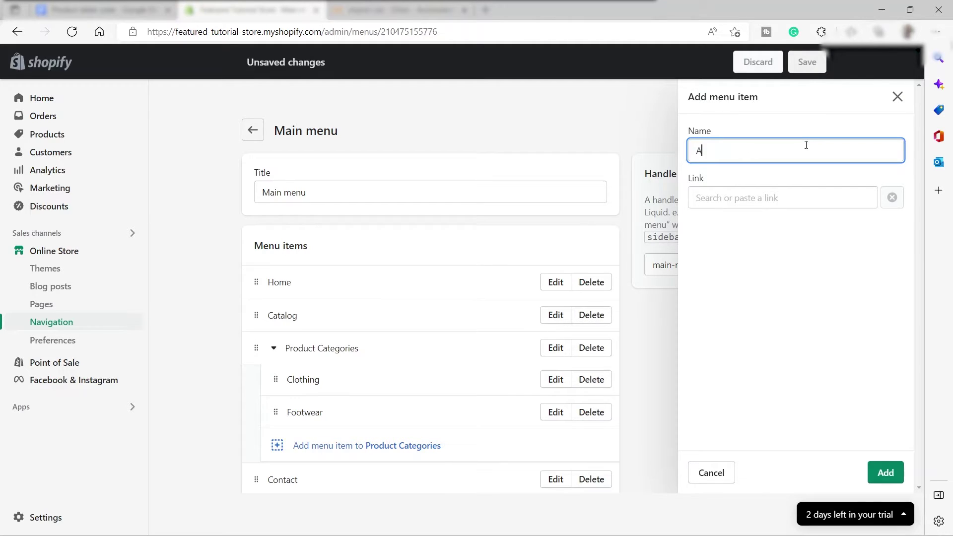
{"action": "type", "text": "ppliances"}
{"action": "left_click", "coordinate": [770, 197]}
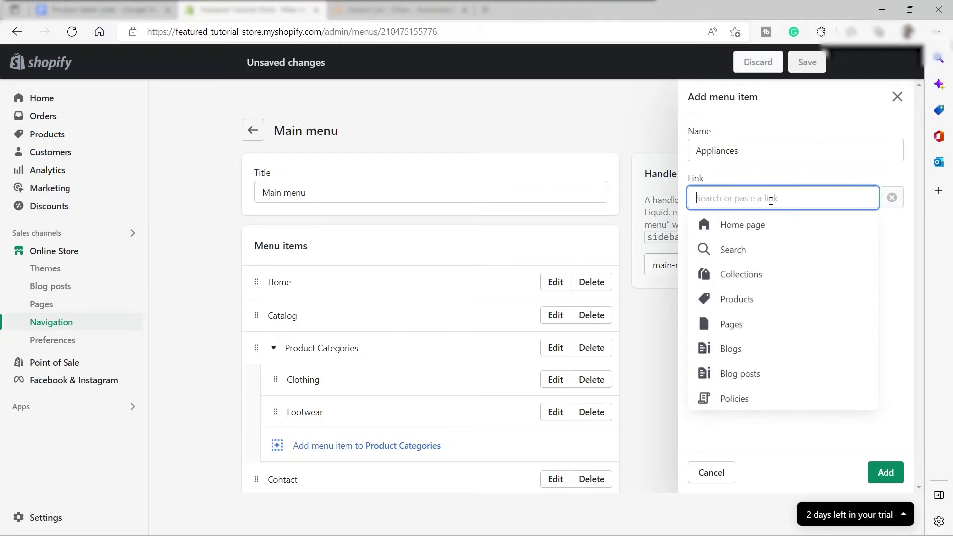
{"action": "left_click", "coordinate": [775, 231]}
{"action": "left_click", "coordinate": [882, 478]}
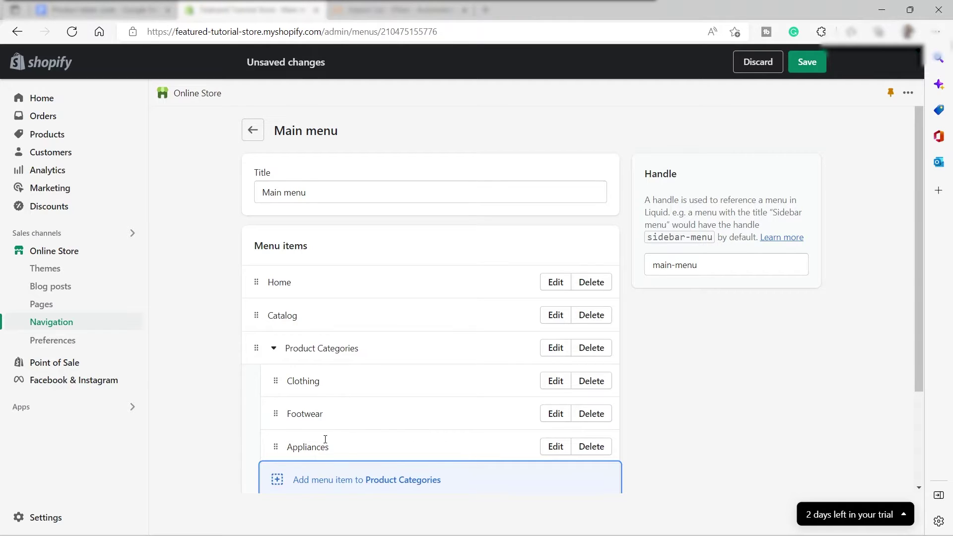
{"action": "scroll", "coordinate": [321, 417], "scroll_direction": "down", "scroll_amount": 3}
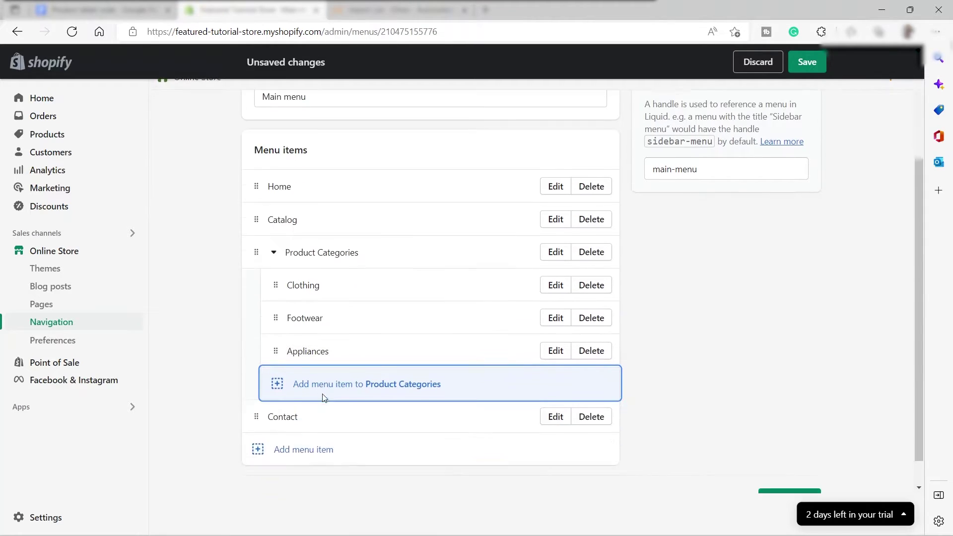
{"action": "scroll", "coordinate": [321, 397], "scroll_direction": "up", "scroll_amount": 3}
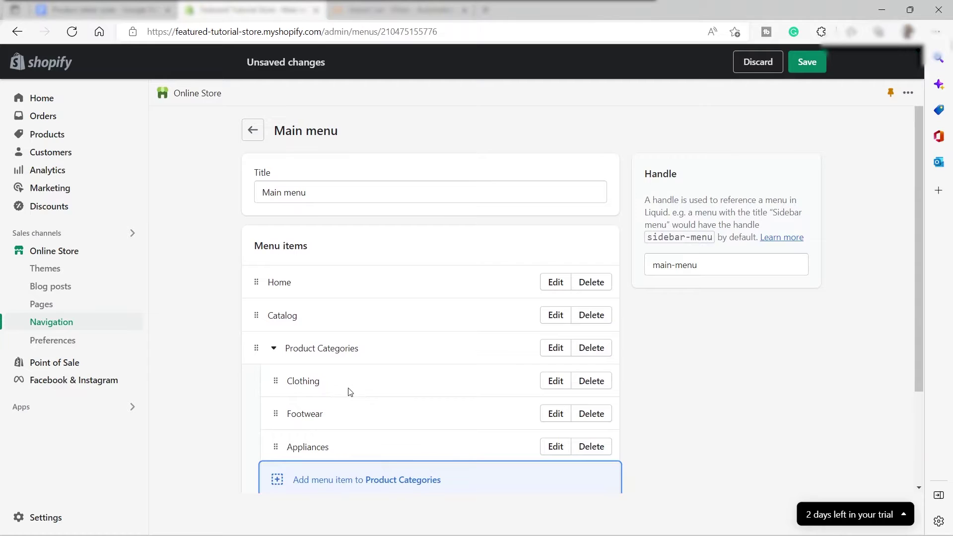
{"action": "scroll", "coordinate": [349, 392], "scroll_direction": "down", "scroll_amount": 3}
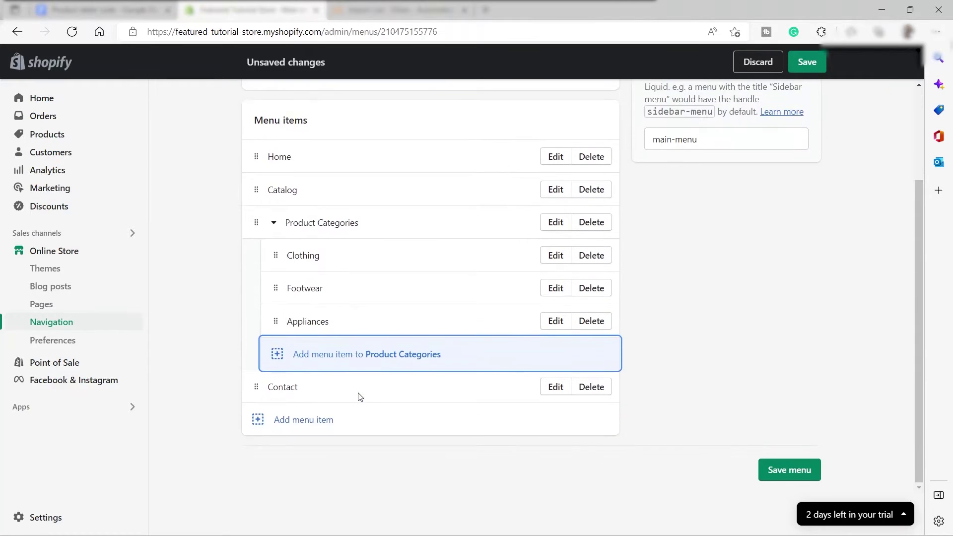
{"action": "left_click", "coordinate": [800, 475]}
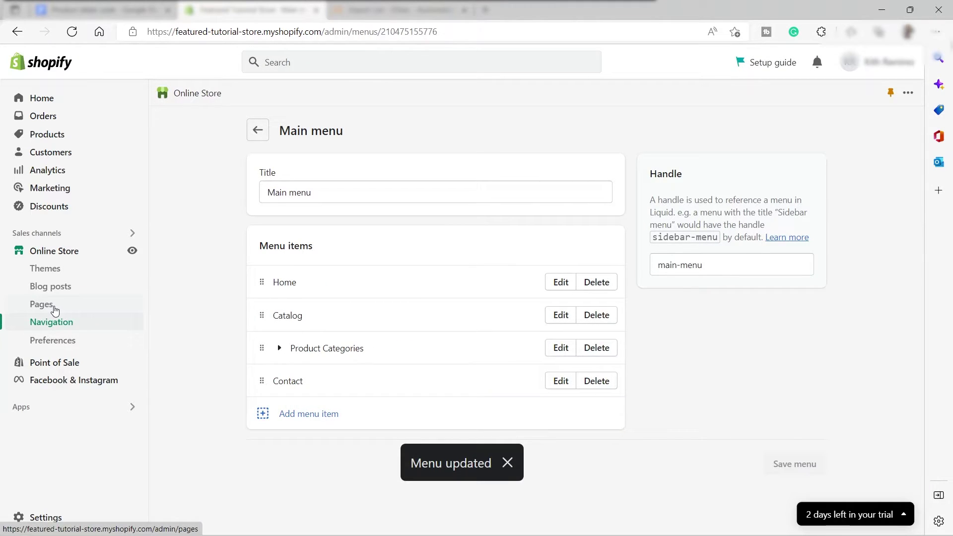
- Go to the Online Store Pages list, showing the Products and Contact pages
{"action": "left_click", "coordinate": [55, 310]}
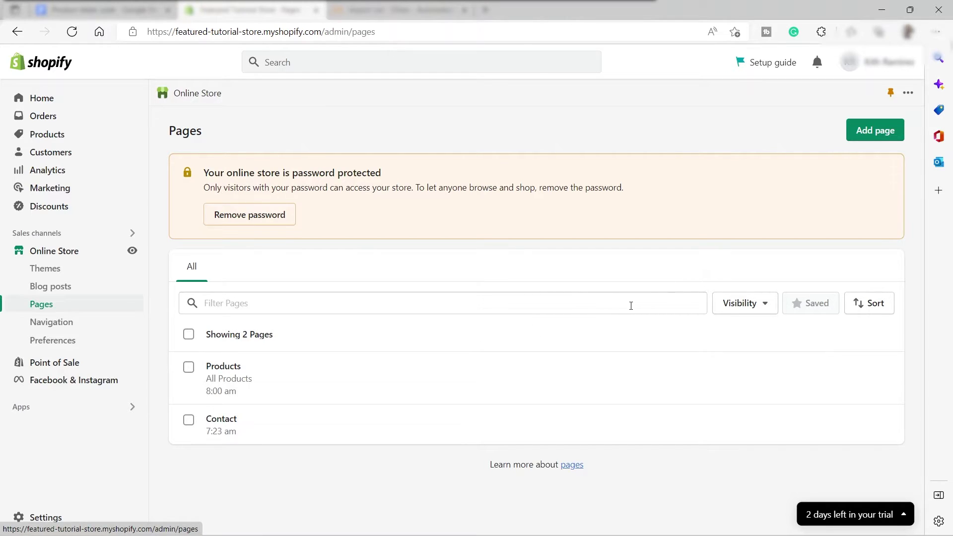
- Create and save a new visible page titled 'Clothing'
{"action": "left_click", "coordinate": [877, 134]}
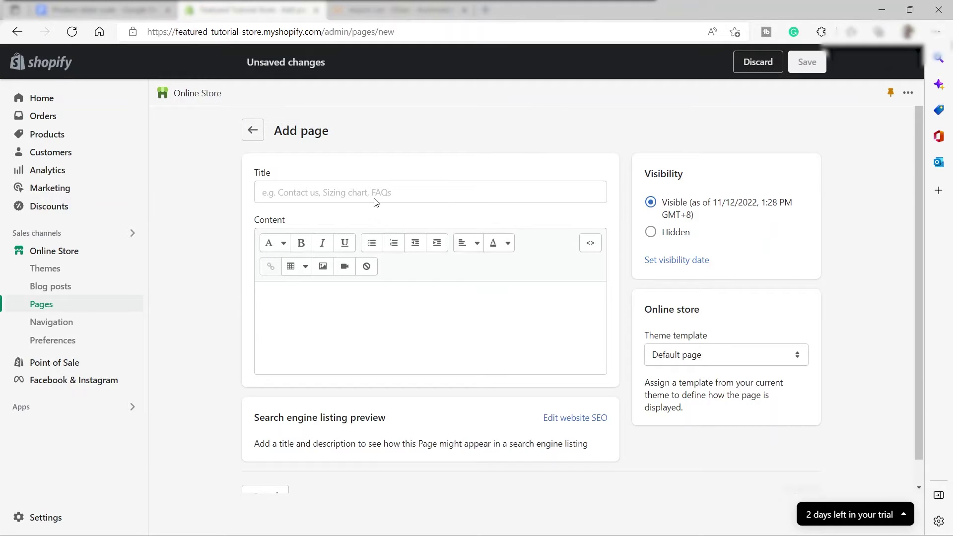
{"action": "left_click", "coordinate": [321, 192]}
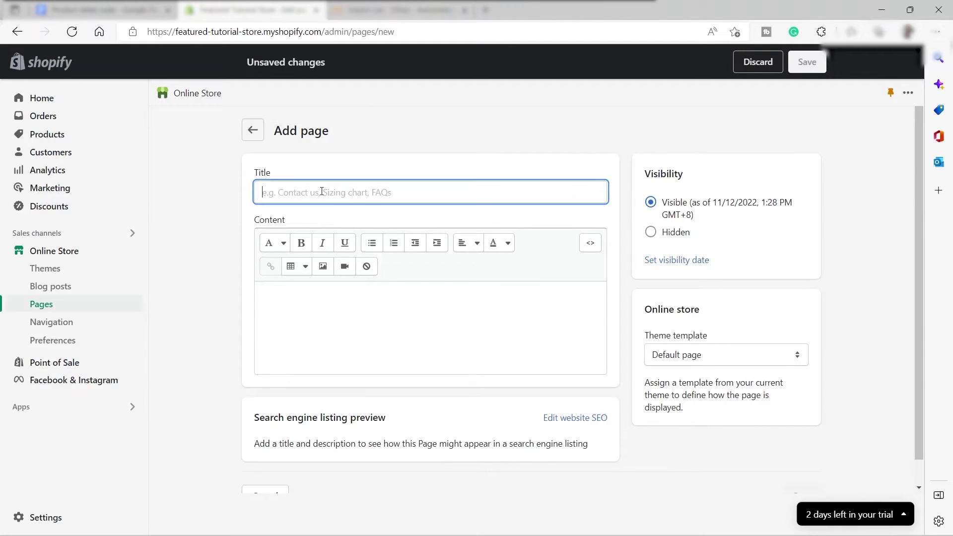
{"action": "type", "text": "Clothing"}
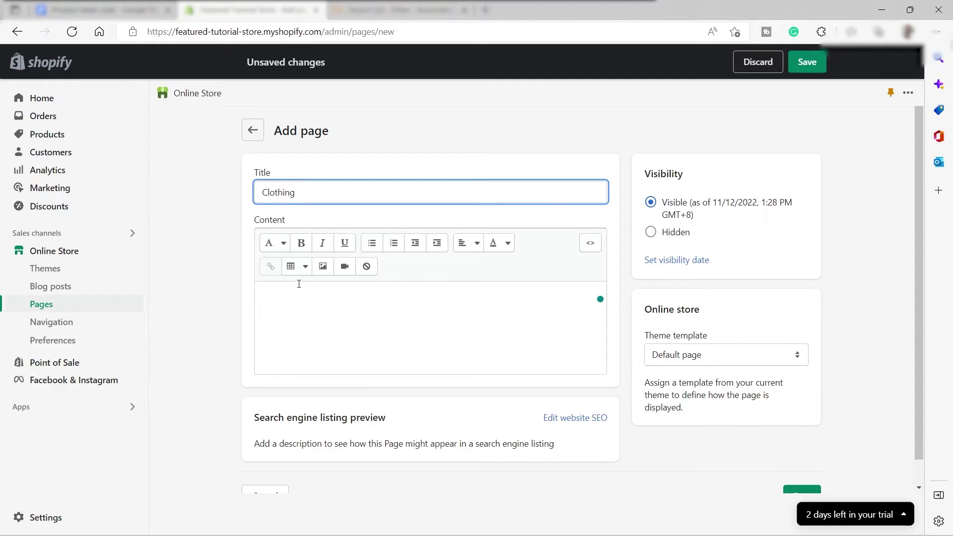
{"action": "scroll", "coordinate": [350, 263], "scroll_direction": "down", "scroll_amount": 1}
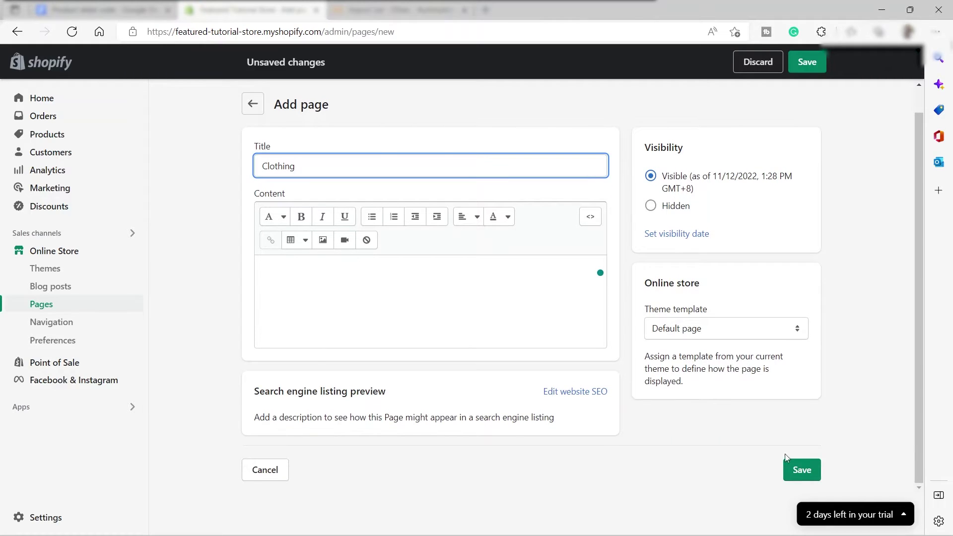
{"action": "left_click", "coordinate": [813, 473]}
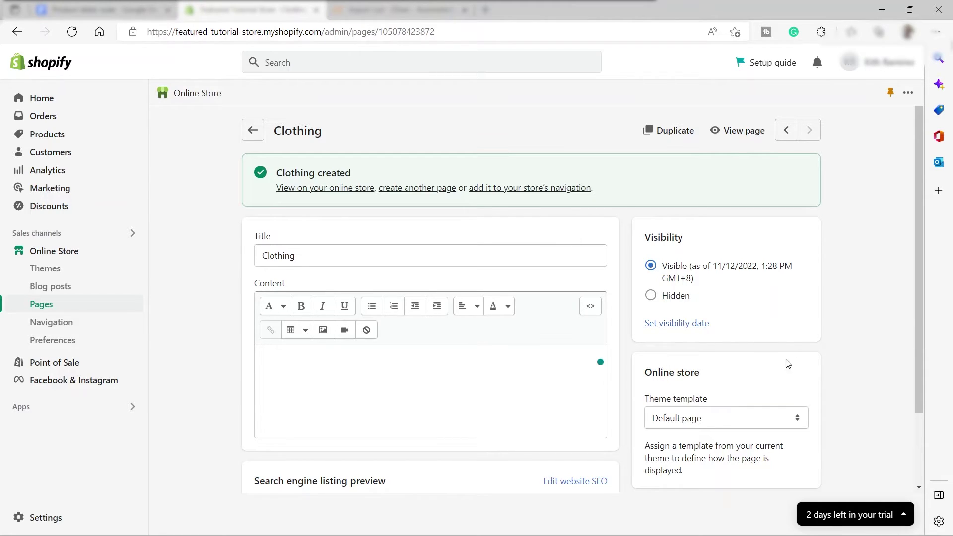
- Duplicate the Clothing page as a new page named 'Footwear'
{"action": "left_click", "coordinate": [664, 143]}
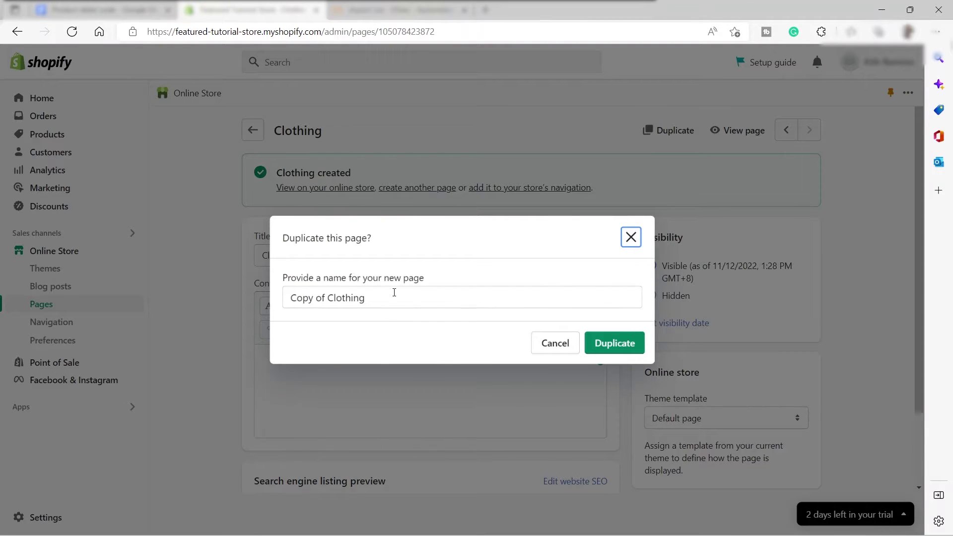
{"action": "left_click_drag", "start_coordinate": [394, 292], "coordinate": [277, 297]}
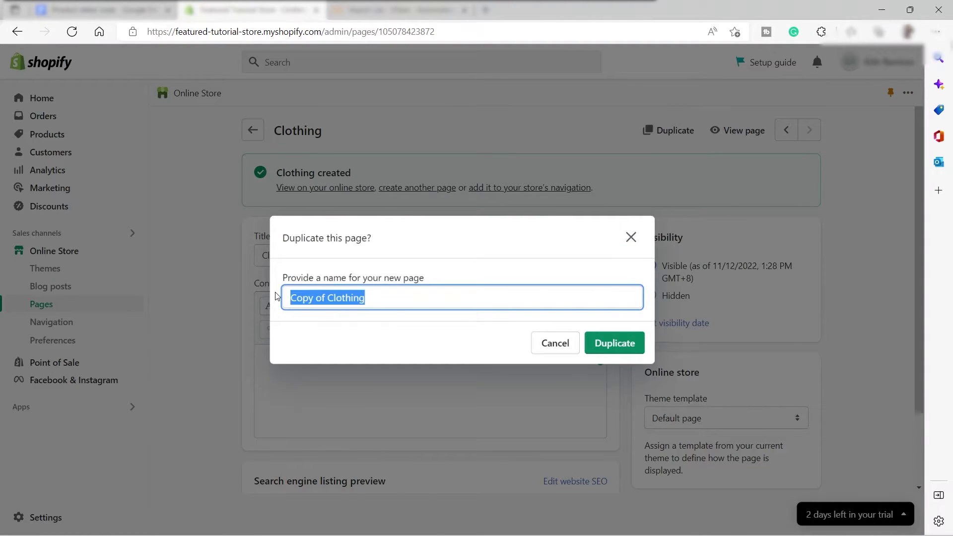
{"action": "key", "text": "BackSpace"}
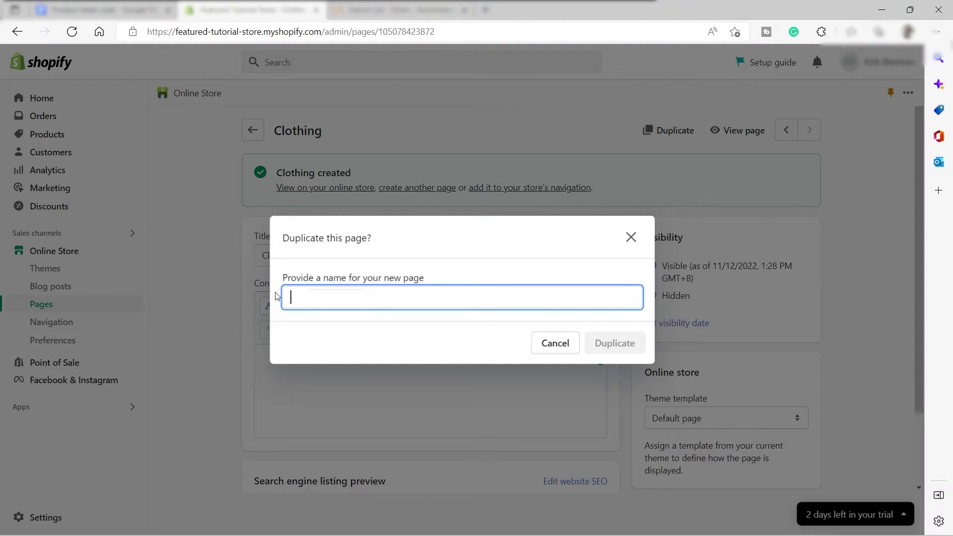
{"action": "type", "text": "Footwear"}
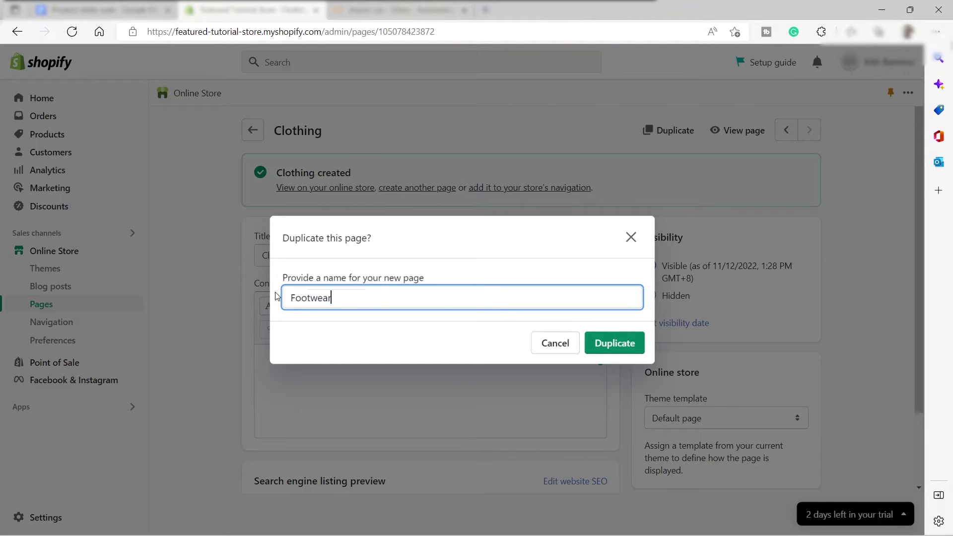
{"action": "left_click", "coordinate": [619, 346]}
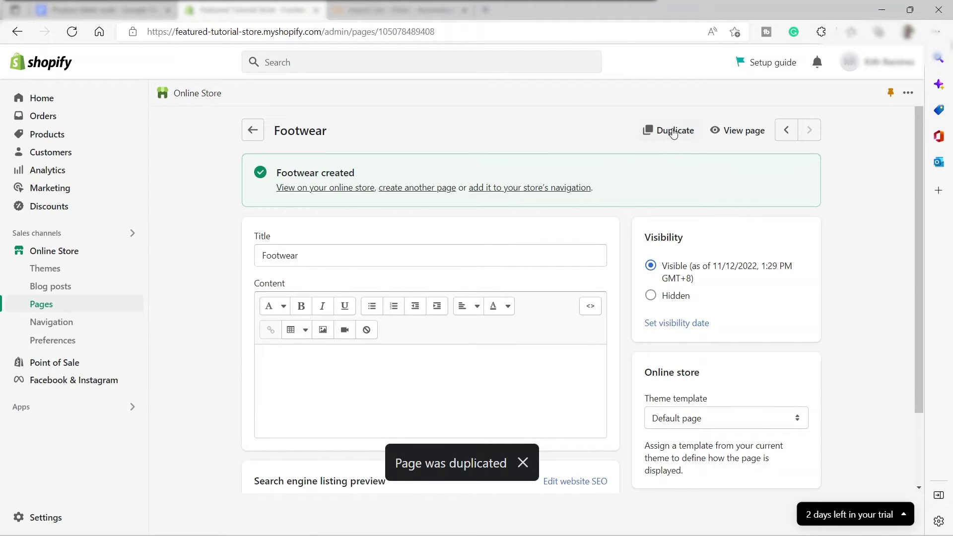
- Duplicate the Footwear page as a new page named 'Appliances'
{"action": "left_click", "coordinate": [674, 132]}
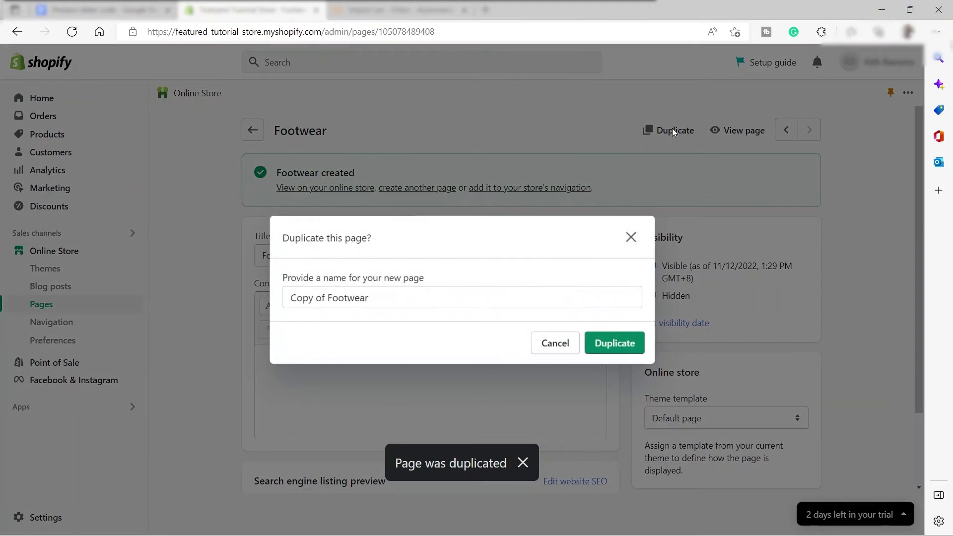
{"action": "left_click", "coordinate": [393, 289]}
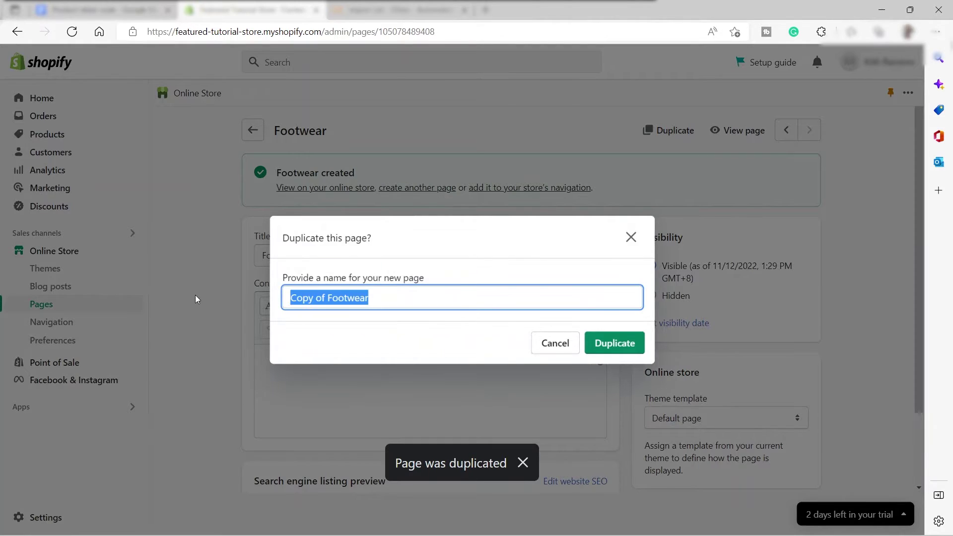
{"action": "key", "text": "BackSpace"}
{"action": "type", "text": "A"}
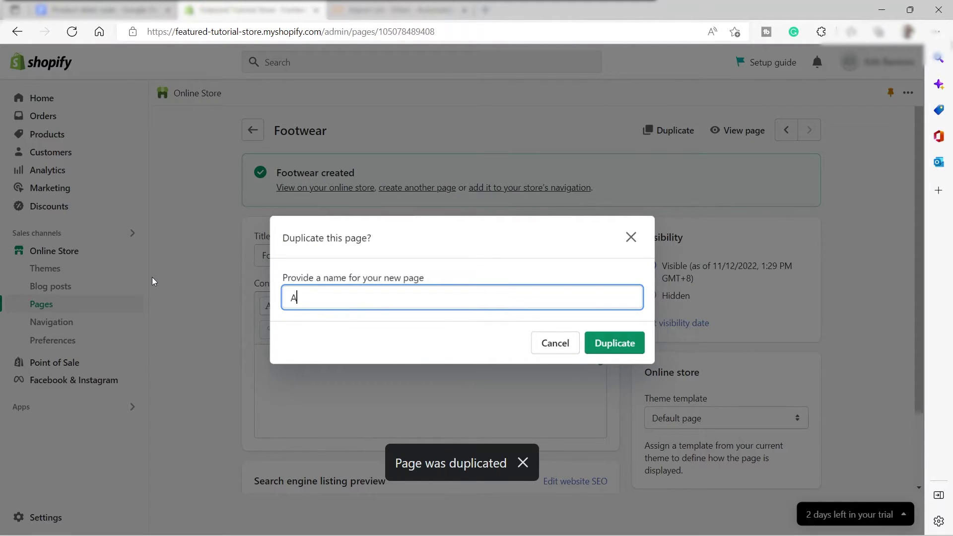
{"action": "type", "text": "ppliance"}
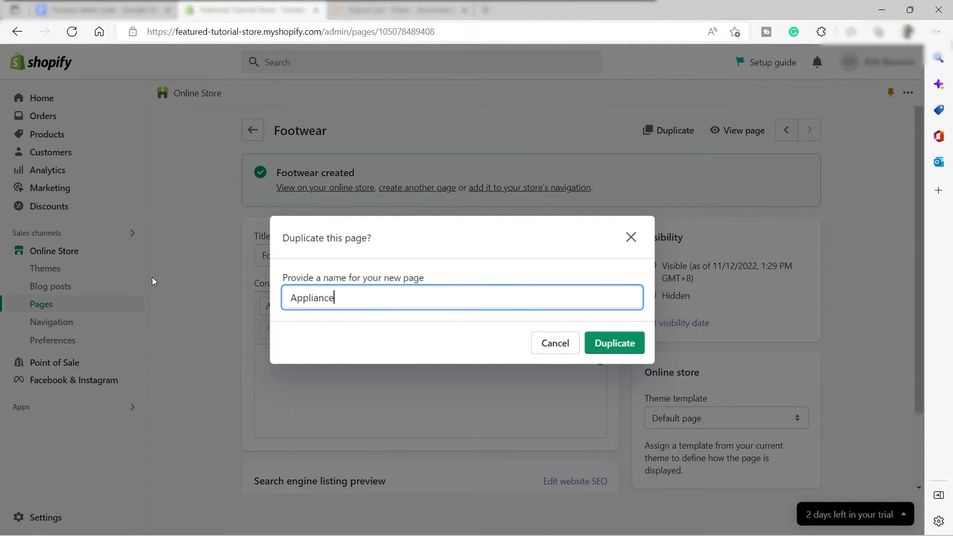
{"action": "type", "text": "s"}
{"action": "left_click", "coordinate": [628, 342]}
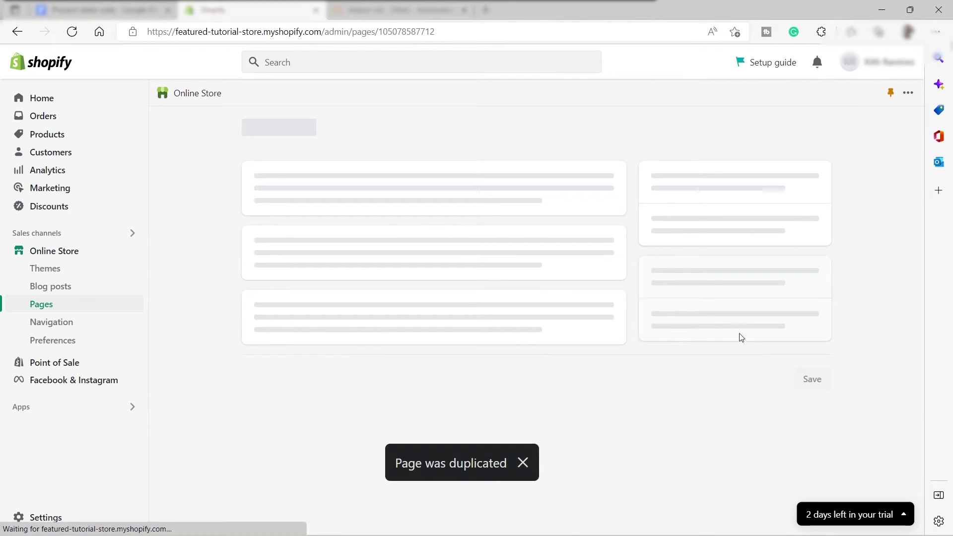
{"action": "scroll", "coordinate": [815, 363], "scroll_direction": "down", "scroll_amount": 2}
{"action": "scroll", "coordinate": [745, 388], "scroll_direction": "up", "scroll_amount": 2}
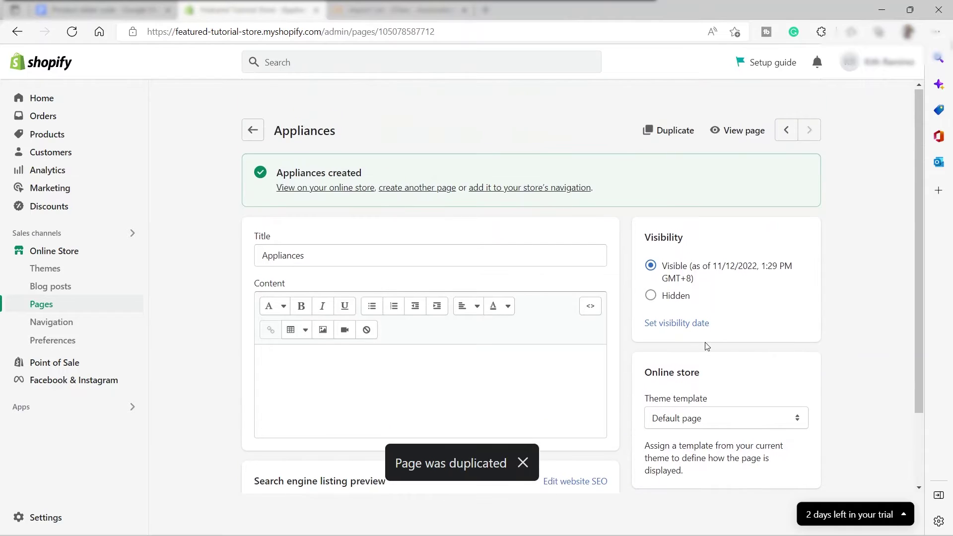
- Reopen the Main menu and expand Product Categories to show Clothing, Footwear and Appliances
{"action": "left_click", "coordinate": [253, 134]}
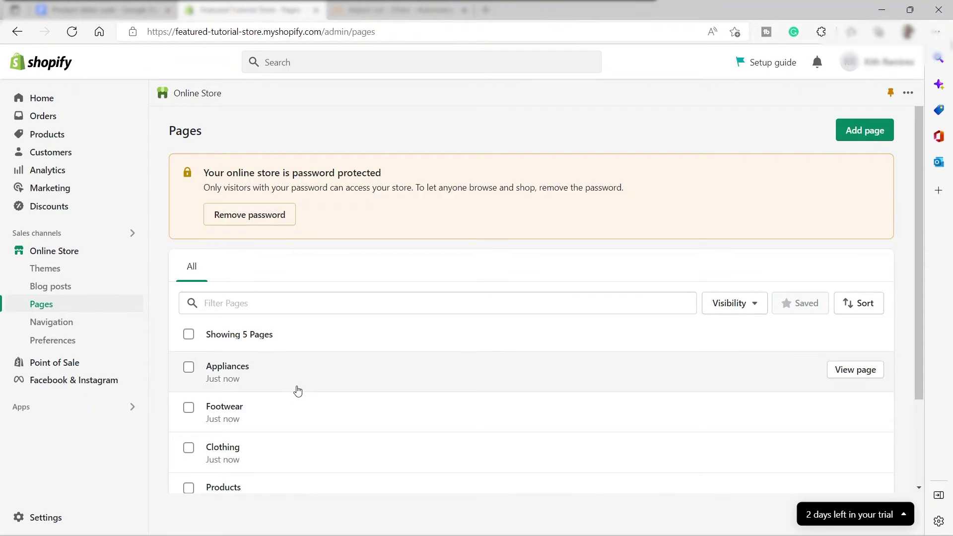
{"action": "scroll", "coordinate": [298, 373], "scroll_direction": "down", "scroll_amount": 3}
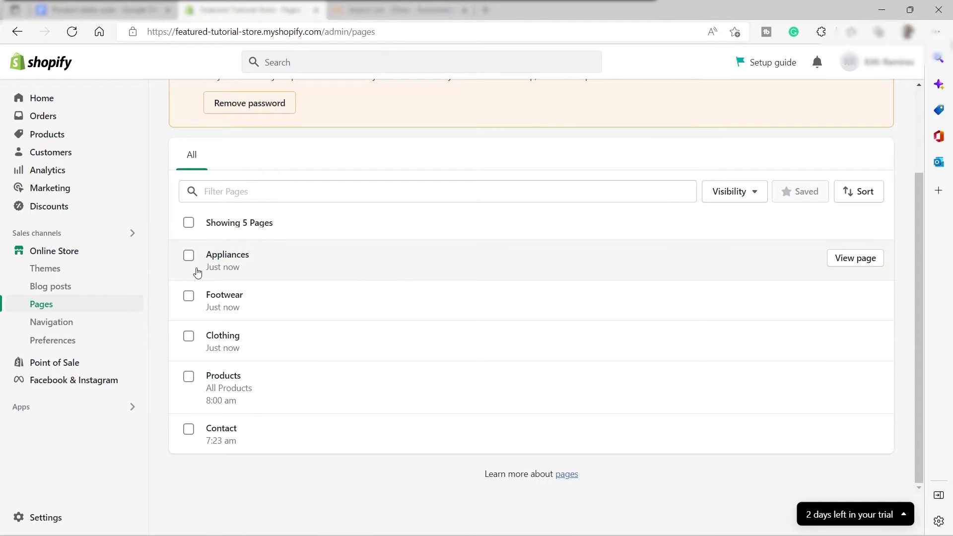
{"action": "left_click", "coordinate": [62, 328]}
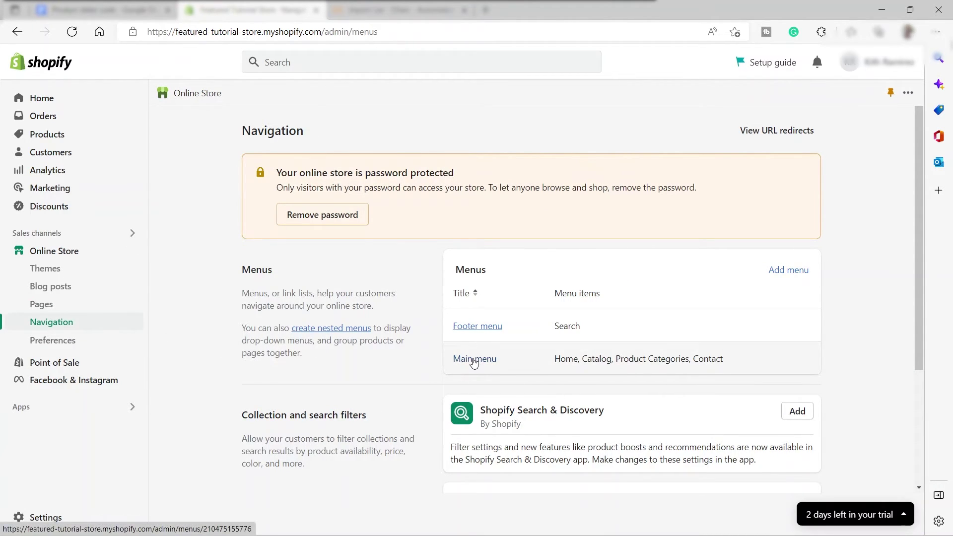
{"action": "left_click", "coordinate": [472, 359]}
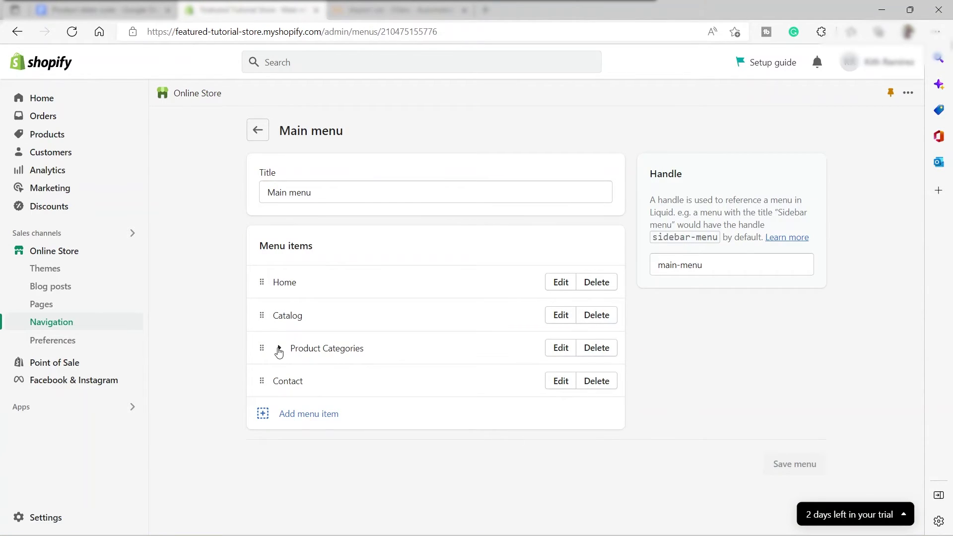
{"action": "left_click", "coordinate": [280, 350]}
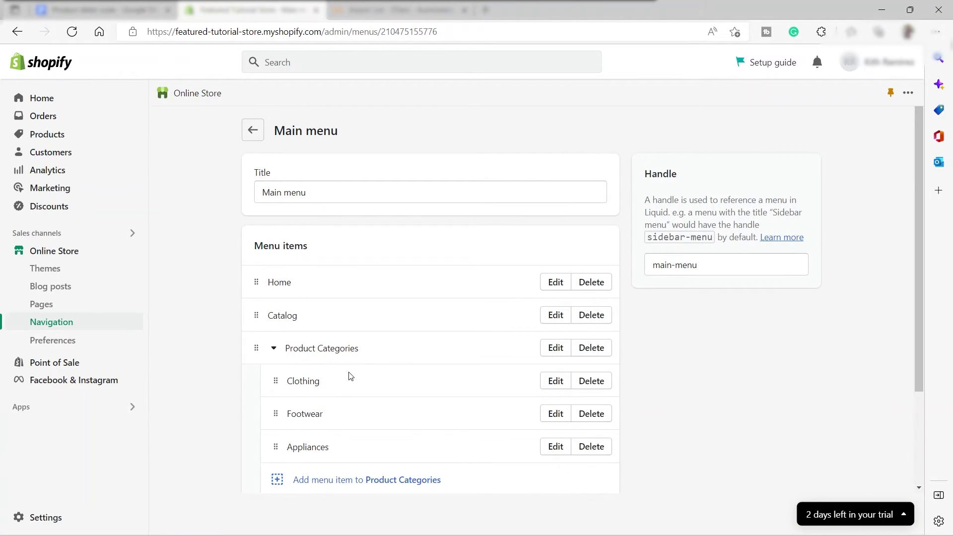
{"action": "scroll", "coordinate": [356, 366], "scroll_direction": "down", "scroll_amount": 1}
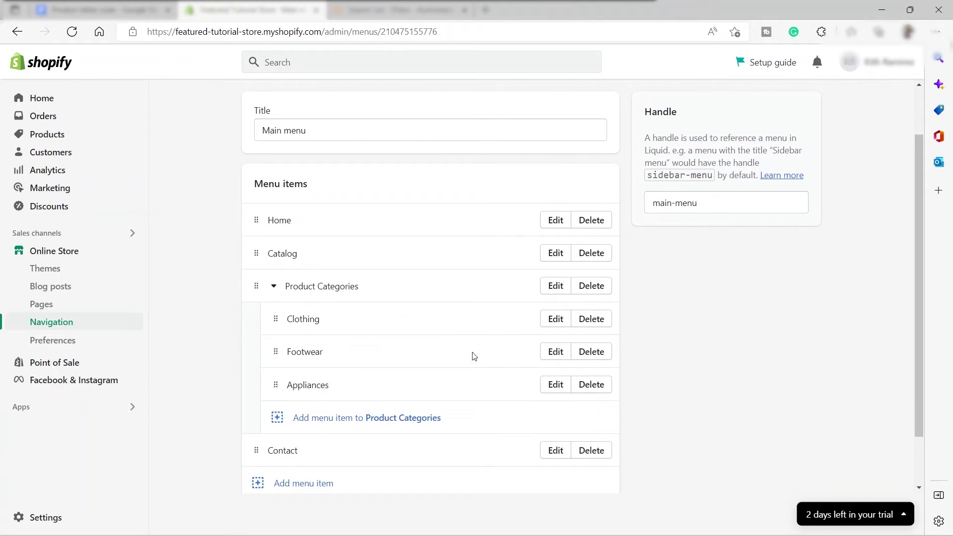
- Link the Clothing menu item to the Clothing page
{"action": "left_click", "coordinate": [557, 320]}
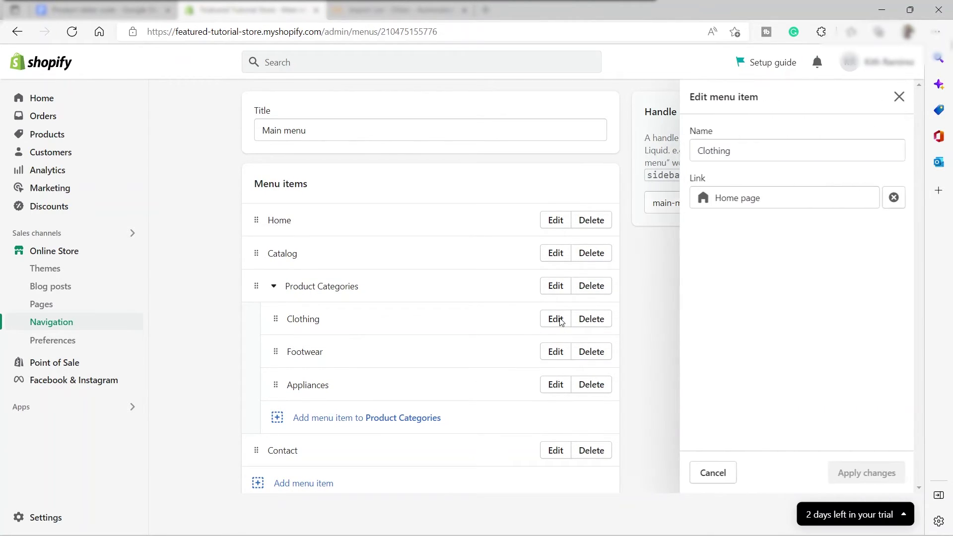
{"action": "left_click", "coordinate": [804, 200]}
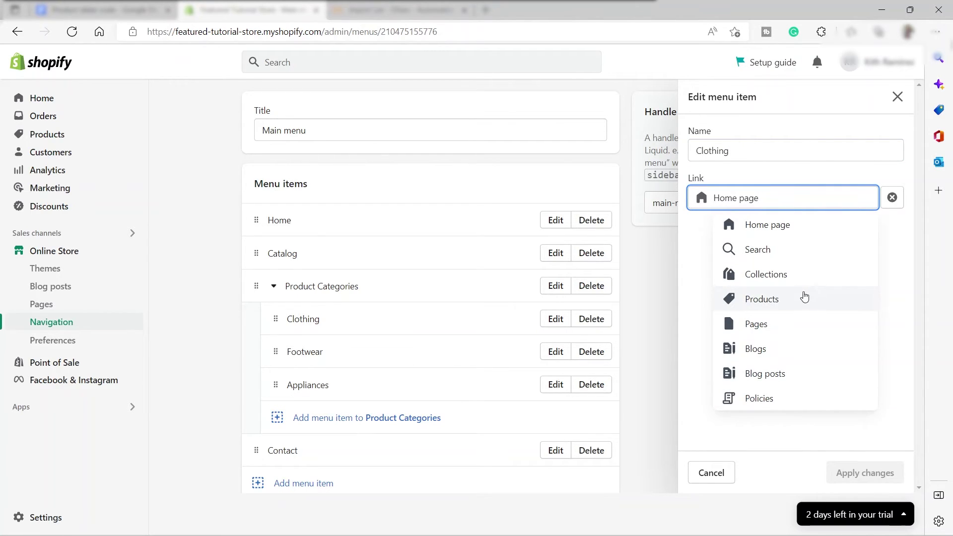
{"action": "left_click", "coordinate": [803, 330]}
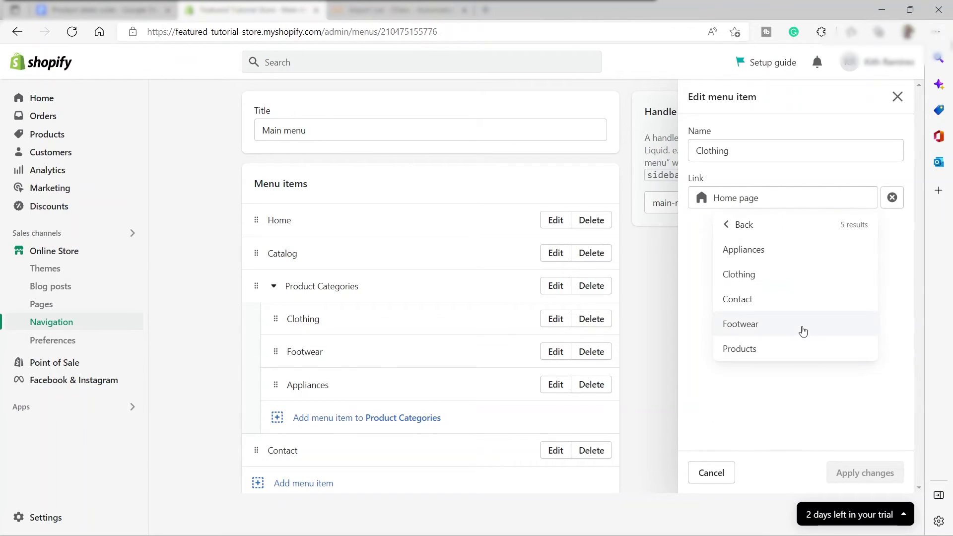
{"action": "left_click", "coordinate": [808, 281]}
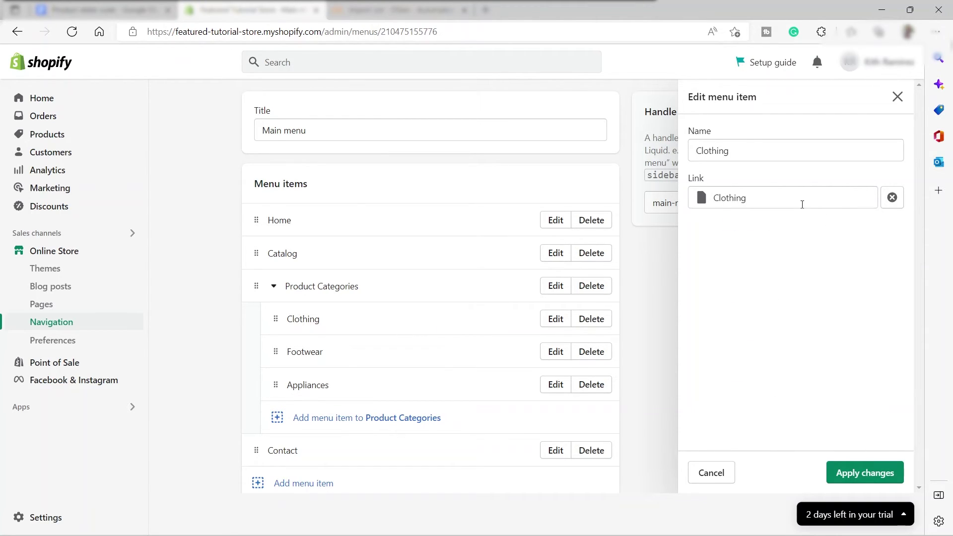
{"action": "left_click", "coordinate": [879, 474]}
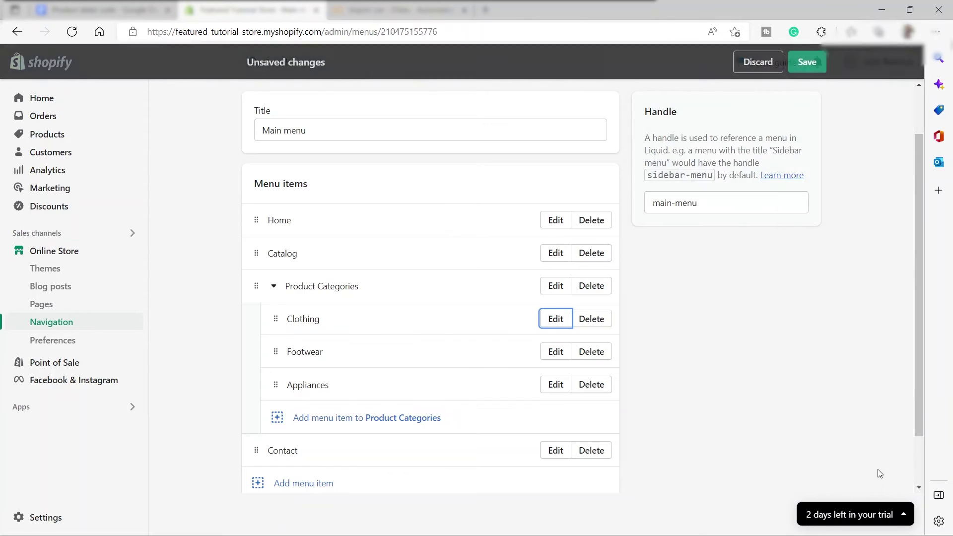
- Link the Footwear menu item to the Footwear page
{"action": "left_click", "coordinate": [546, 355]}
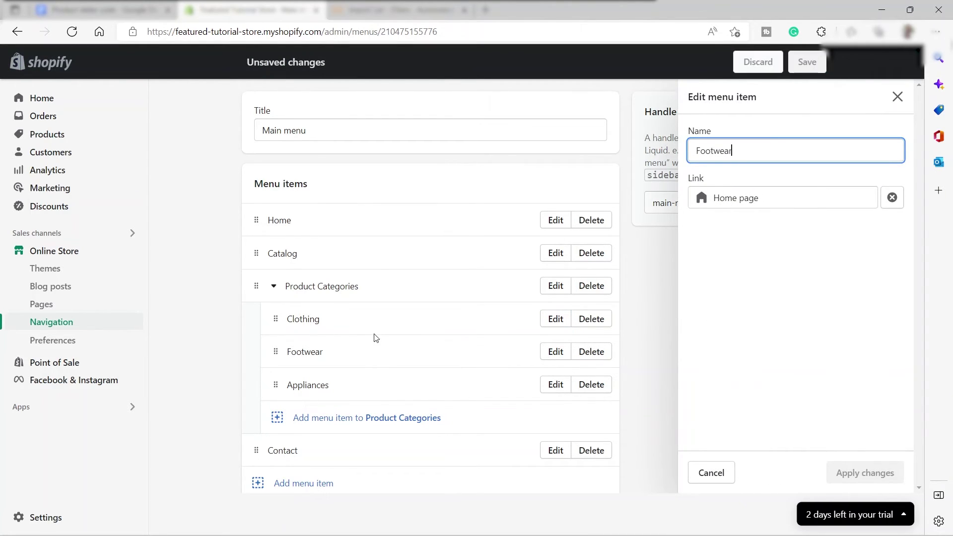
{"action": "left_click", "coordinate": [833, 200]}
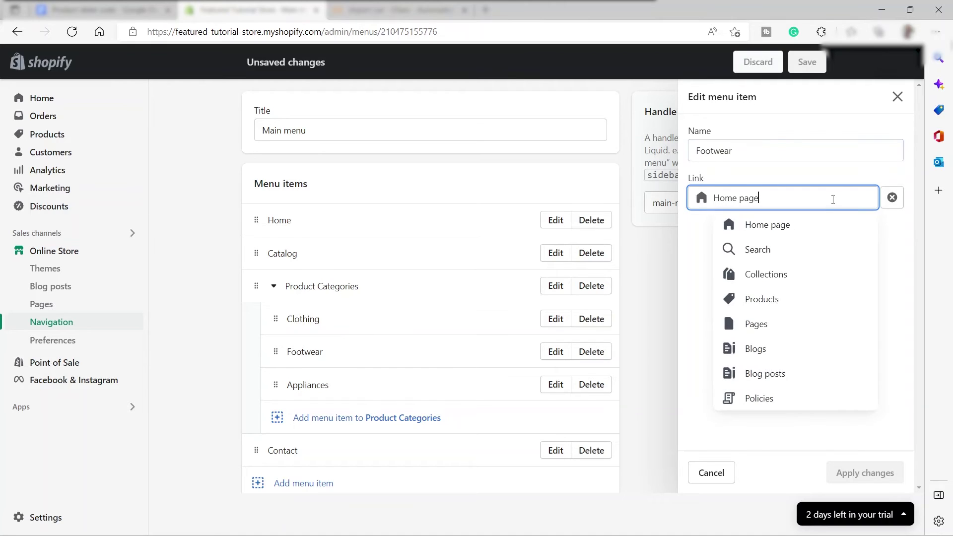
{"action": "left_click", "coordinate": [817, 338]}
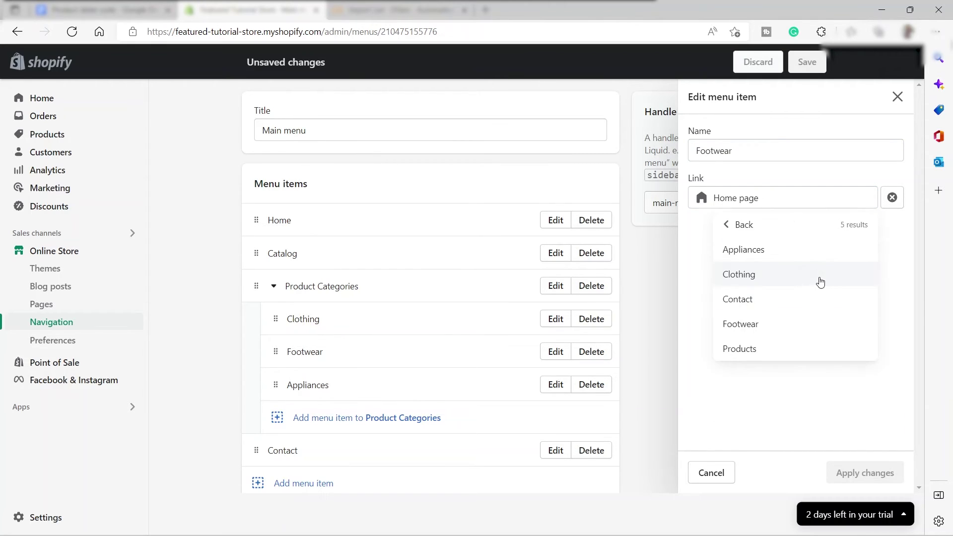
{"action": "left_click", "coordinate": [758, 330]}
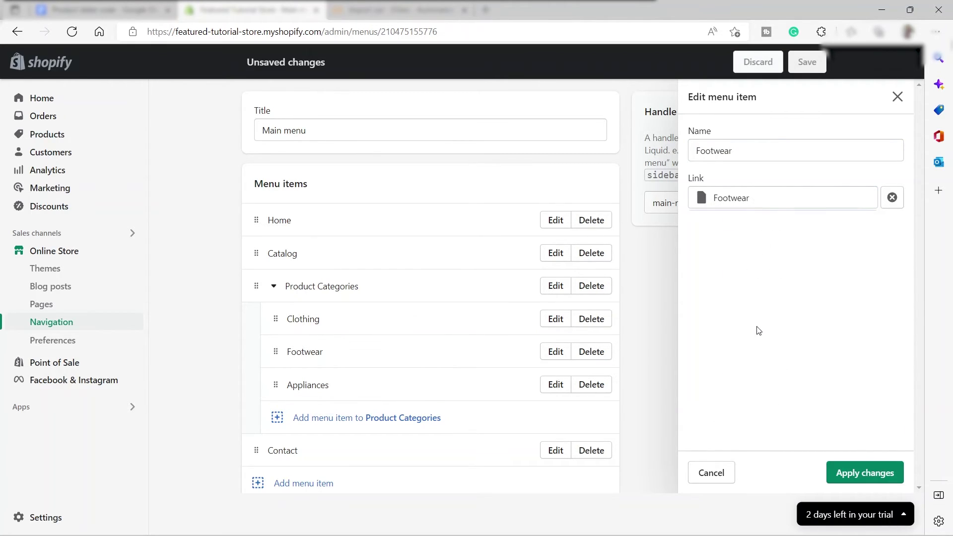
{"action": "left_click", "coordinate": [850, 471]}
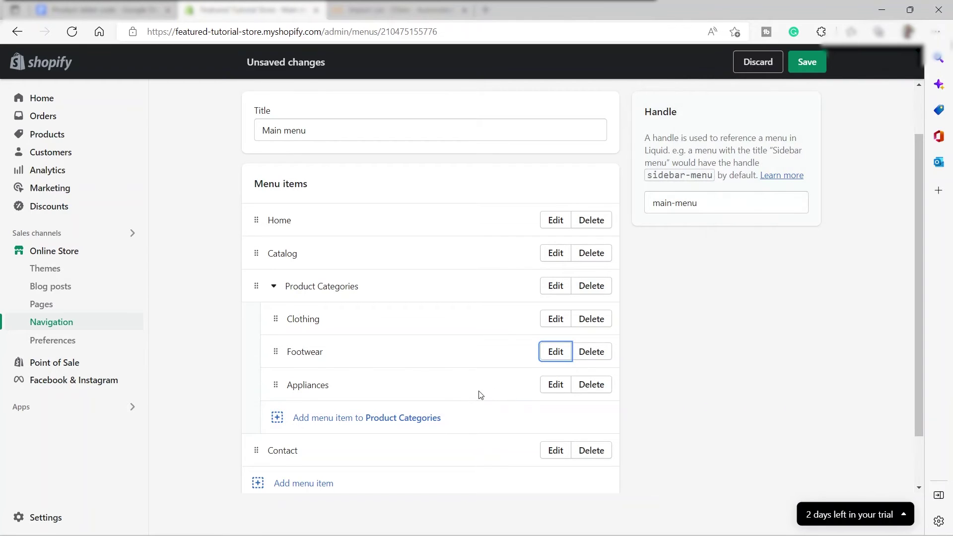
- Link the Appliances menu item to the Appliances page
{"action": "left_click", "coordinate": [551, 385]}
{"action": "left_click", "coordinate": [784, 201]}
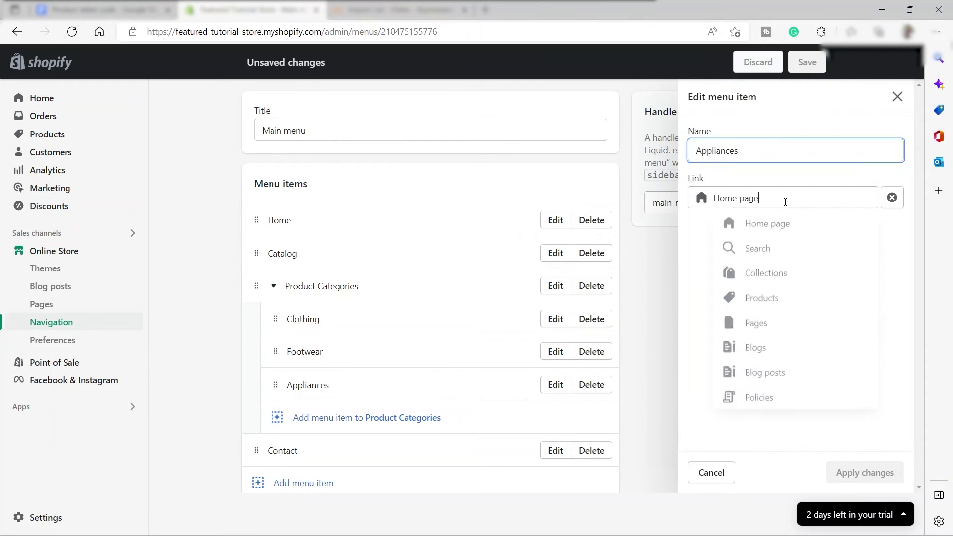
{"action": "left_click", "coordinate": [747, 324]}
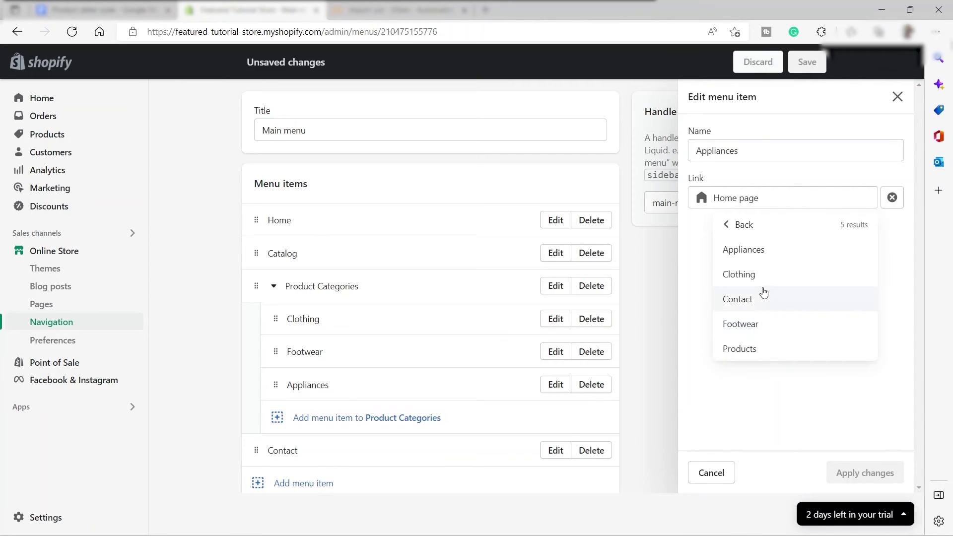
{"action": "left_click", "coordinate": [761, 253]}
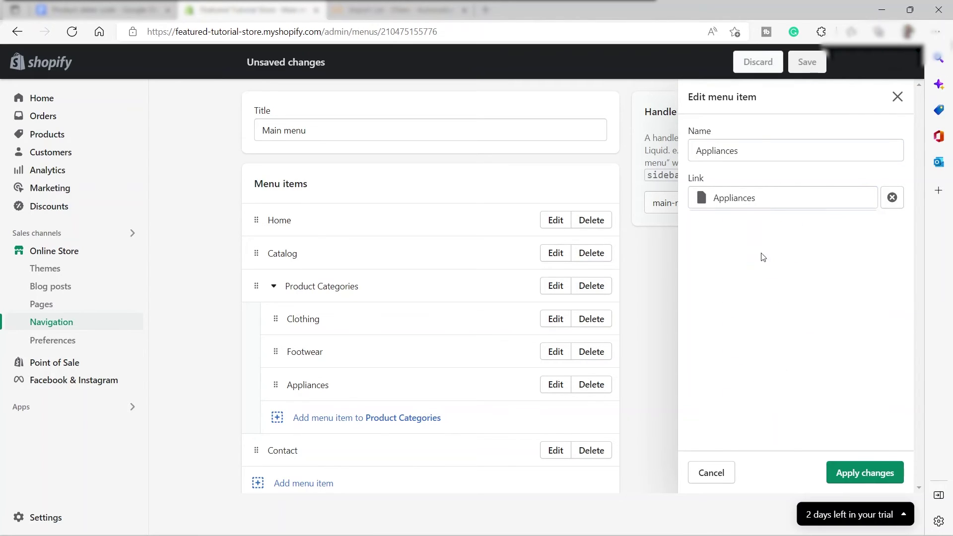
{"action": "left_click", "coordinate": [887, 471]}
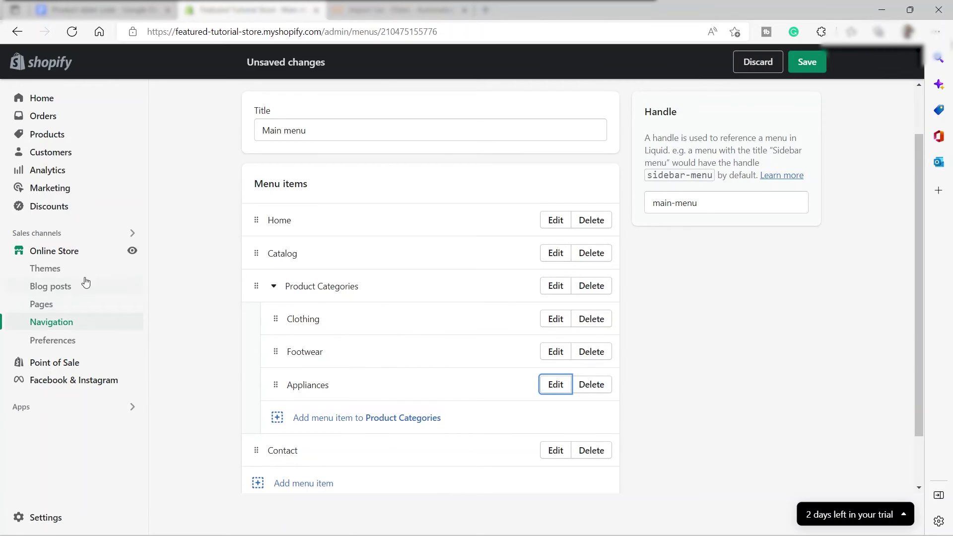
{"action": "scroll", "coordinate": [682, 457], "scroll_direction": "down", "scroll_amount": 2}
- Save the main menu and view the live Featured Tutorial Store storefront from Themes
{"action": "left_click", "coordinate": [790, 470]}
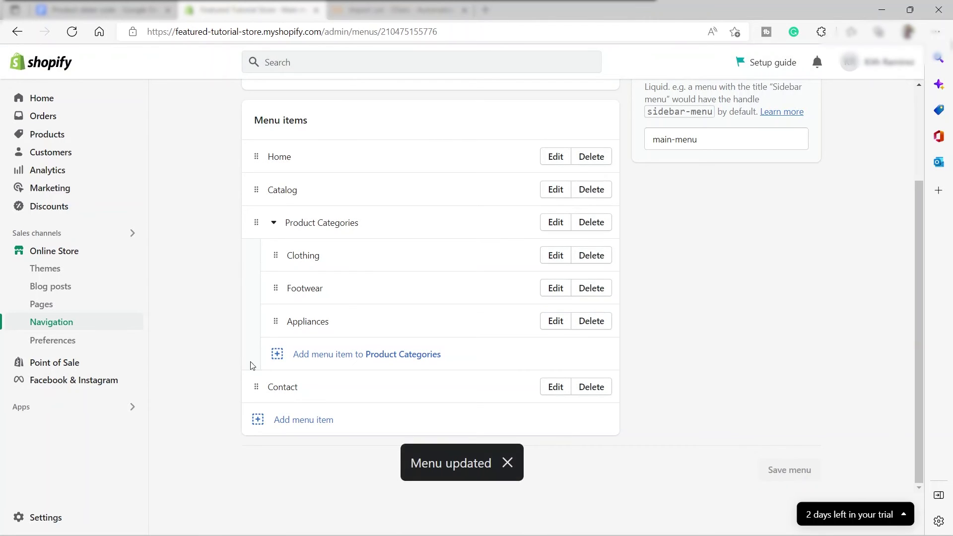
{"action": "left_click", "coordinate": [98, 256]}
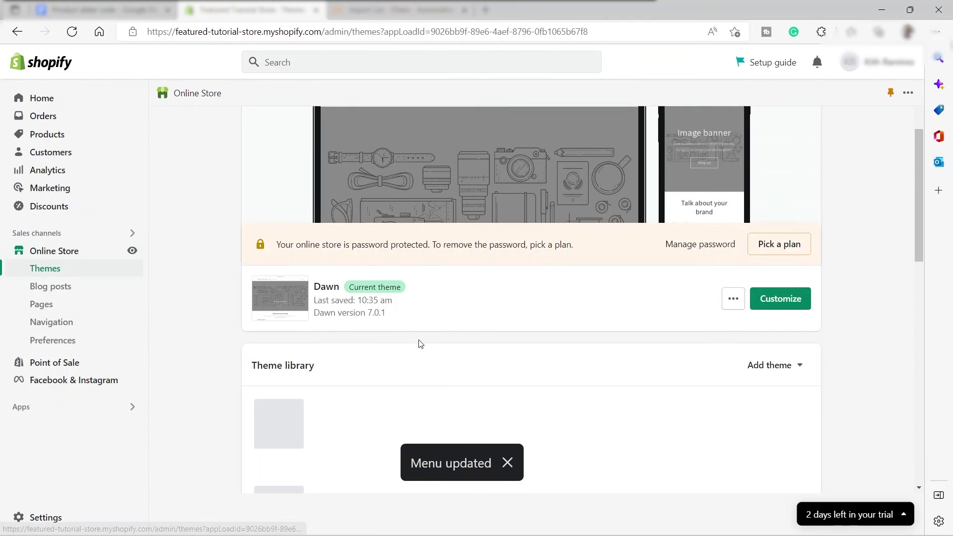
{"action": "scroll", "coordinate": [419, 342], "scroll_direction": "up", "scroll_amount": 3}
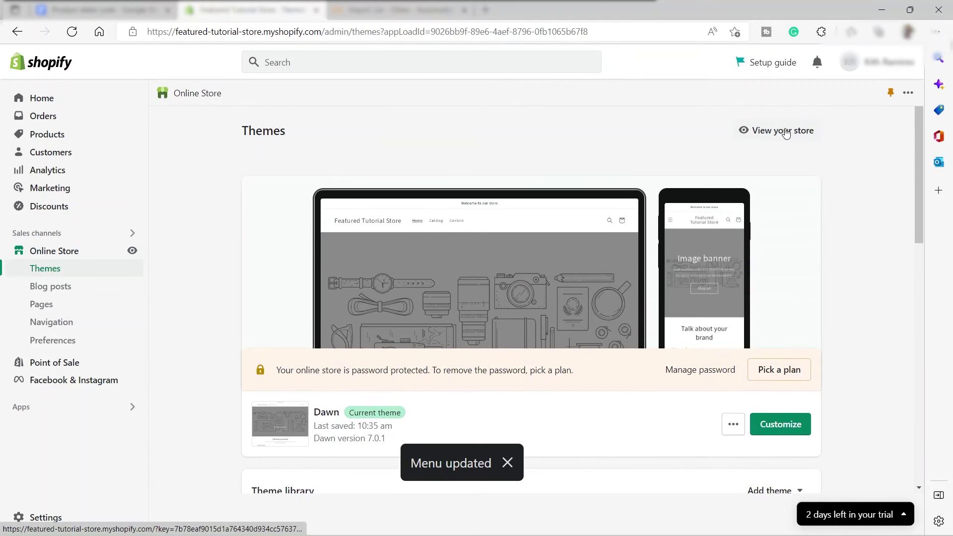
{"action": "left_click", "coordinate": [784, 132]}
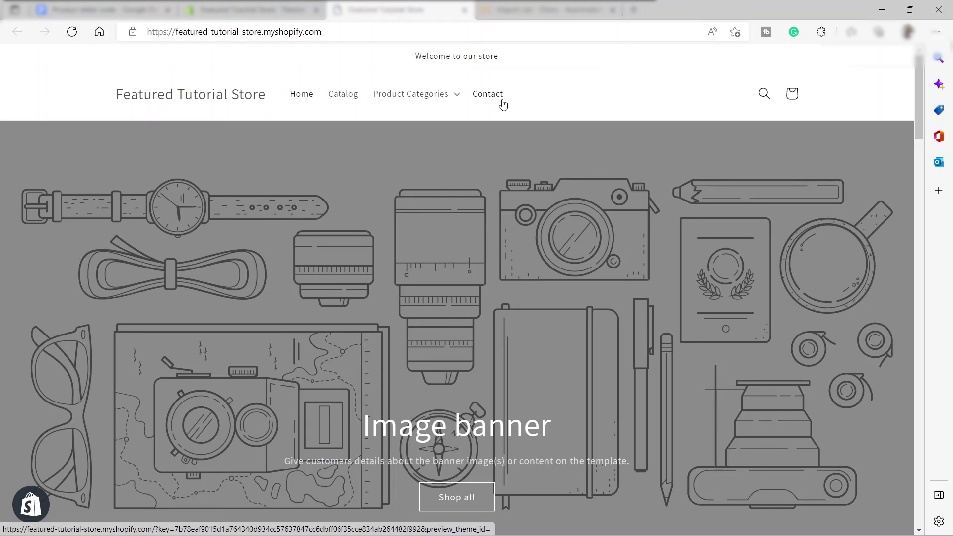
- Visit the Clothing and then Footwear pages via the storefront's Product Categories dropdown
{"action": "left_click", "coordinate": [421, 97]}
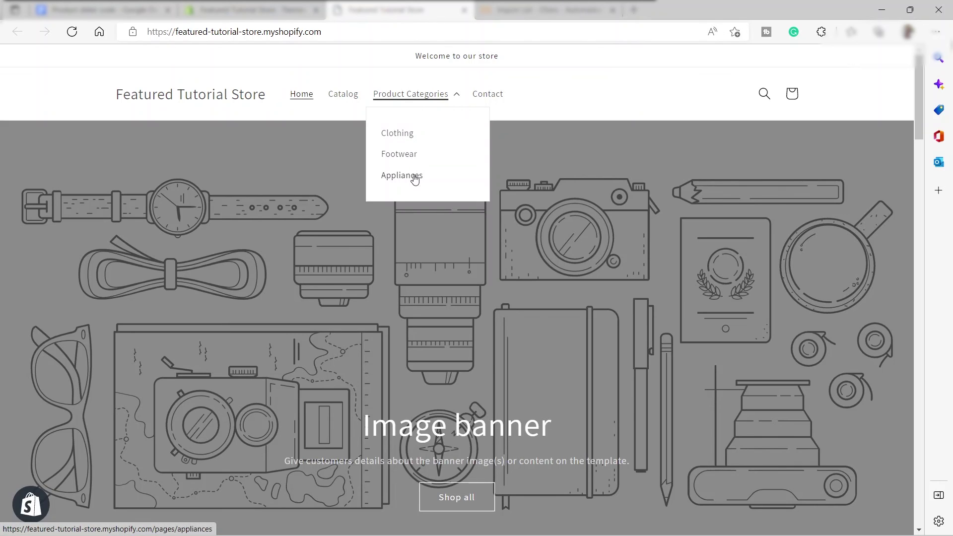
{"action": "left_click", "coordinate": [395, 138]}
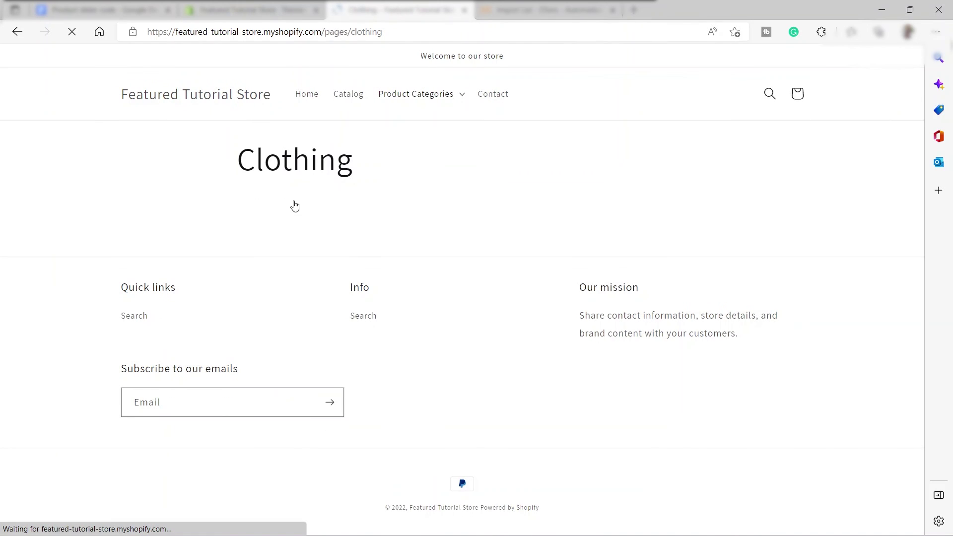
{"action": "left_click", "coordinate": [427, 94]}
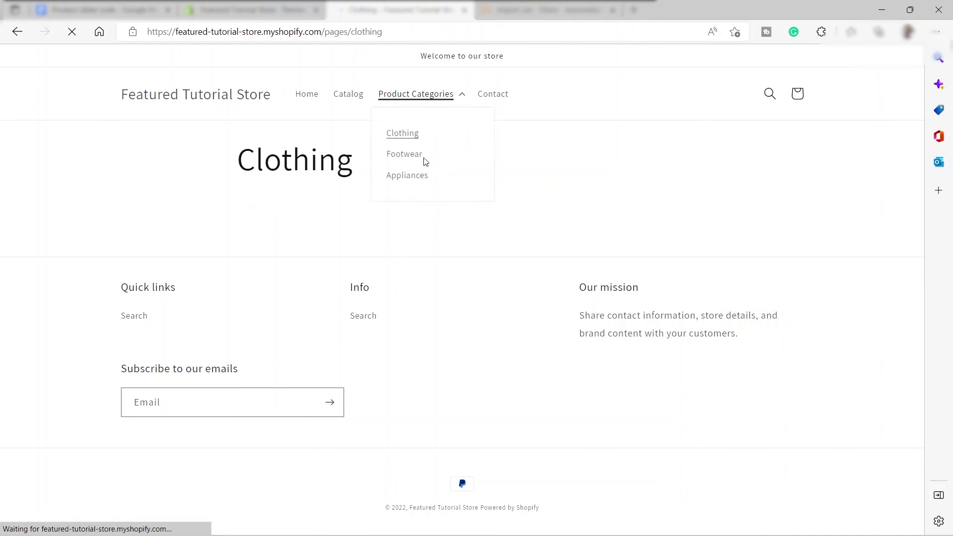
{"action": "left_click", "coordinate": [398, 157]}
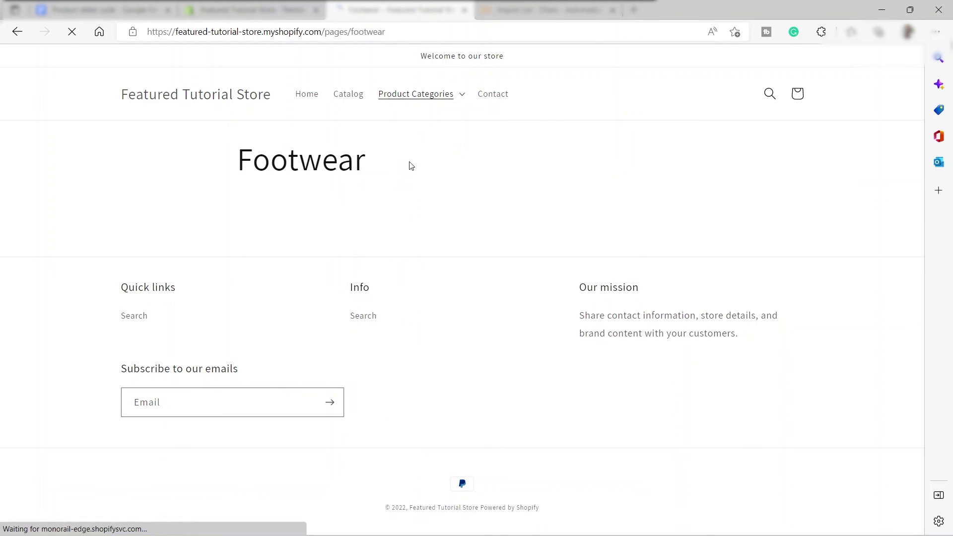